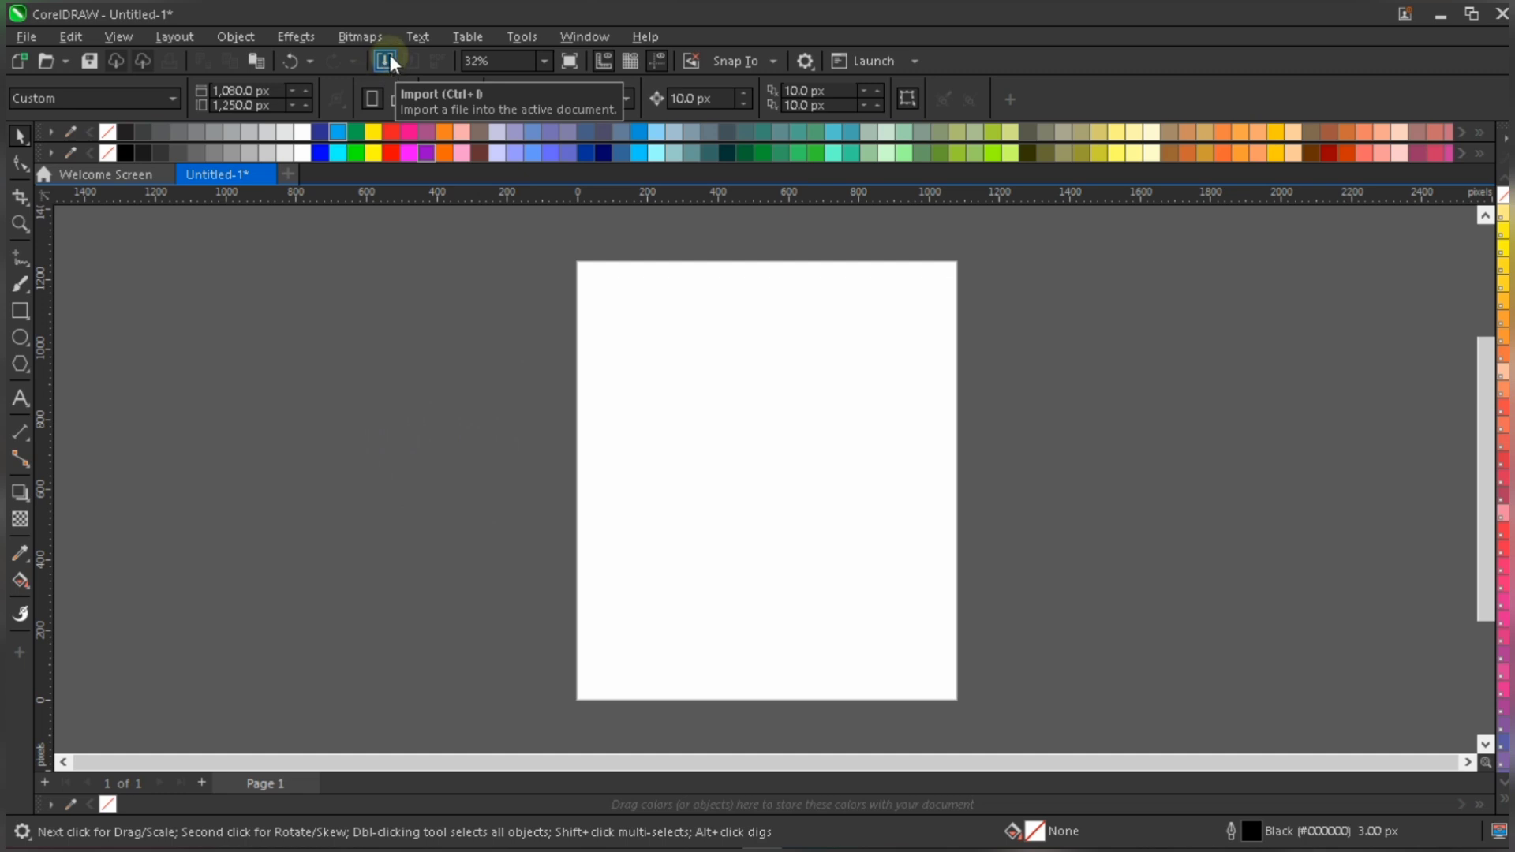
# - Import the green maze pattern and the woman's photo from the Practical folder, sizing the photo about 764 px square
pyautogui.click(36, 35)
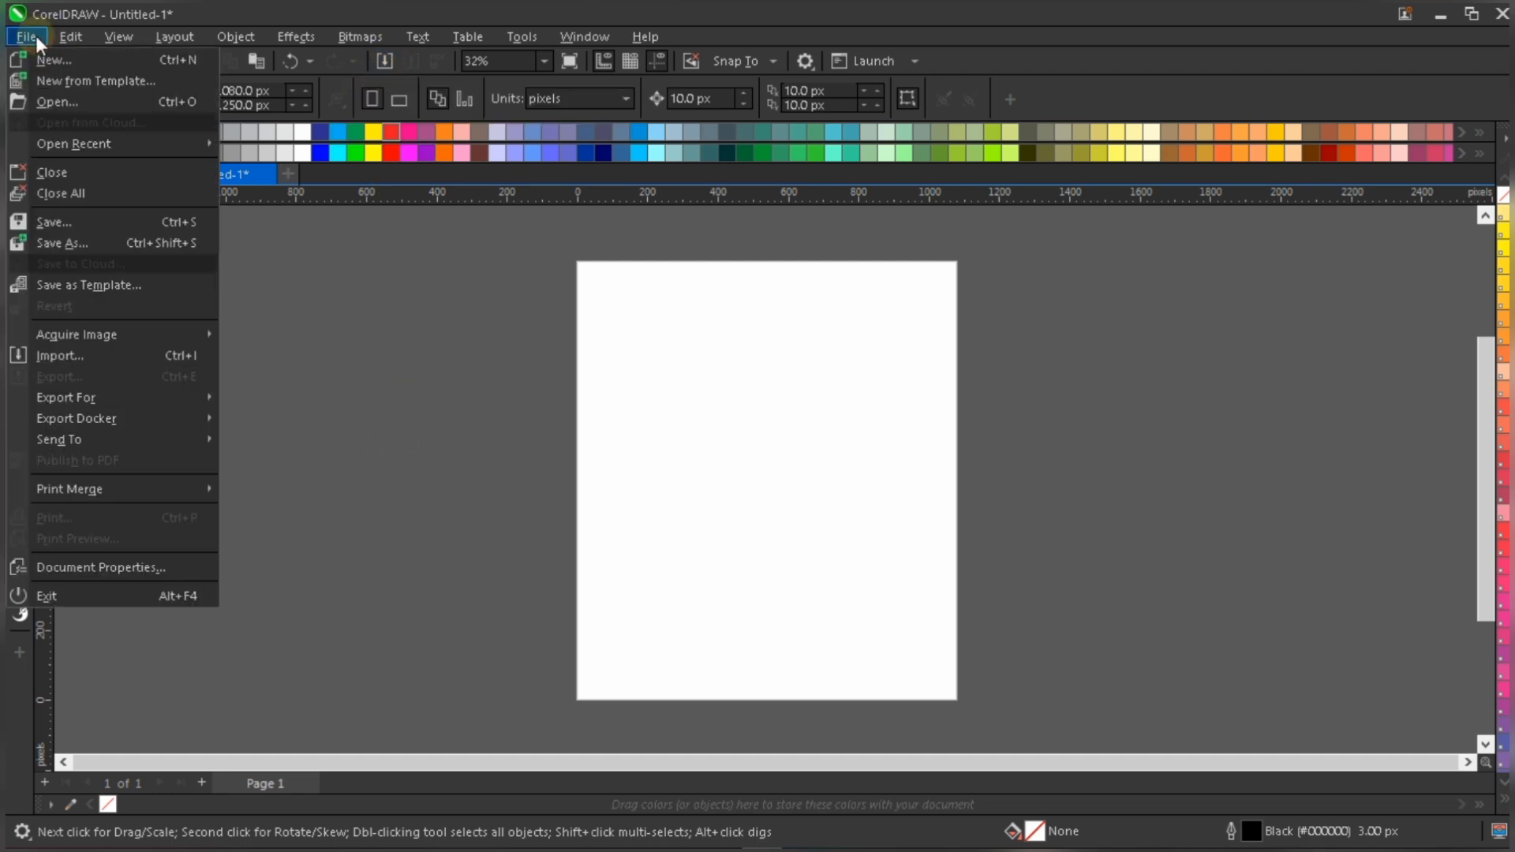
pyautogui.click(71, 355)
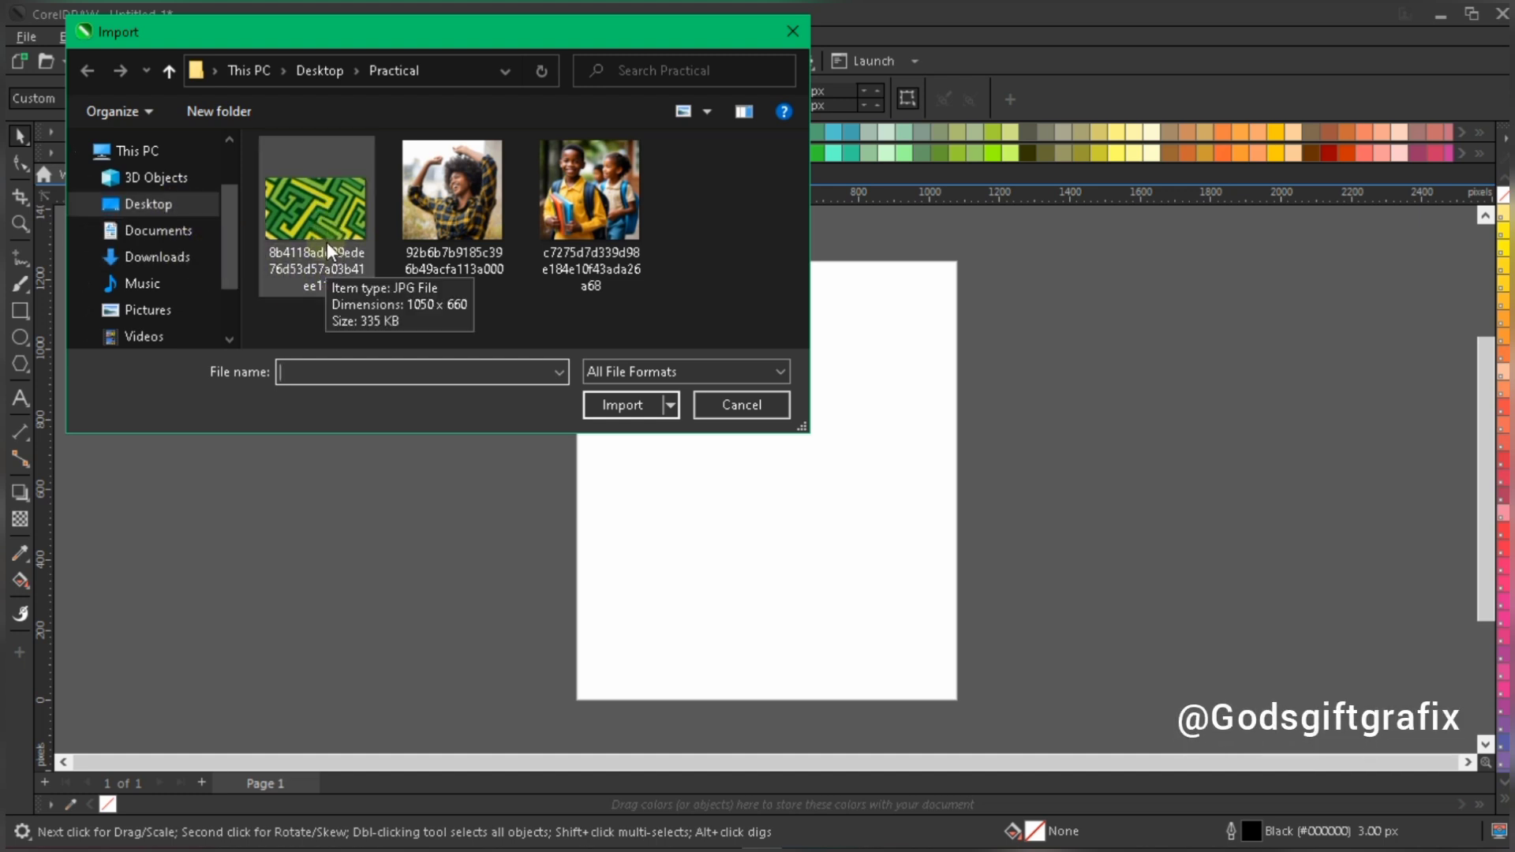
pyautogui.click(410, 225)
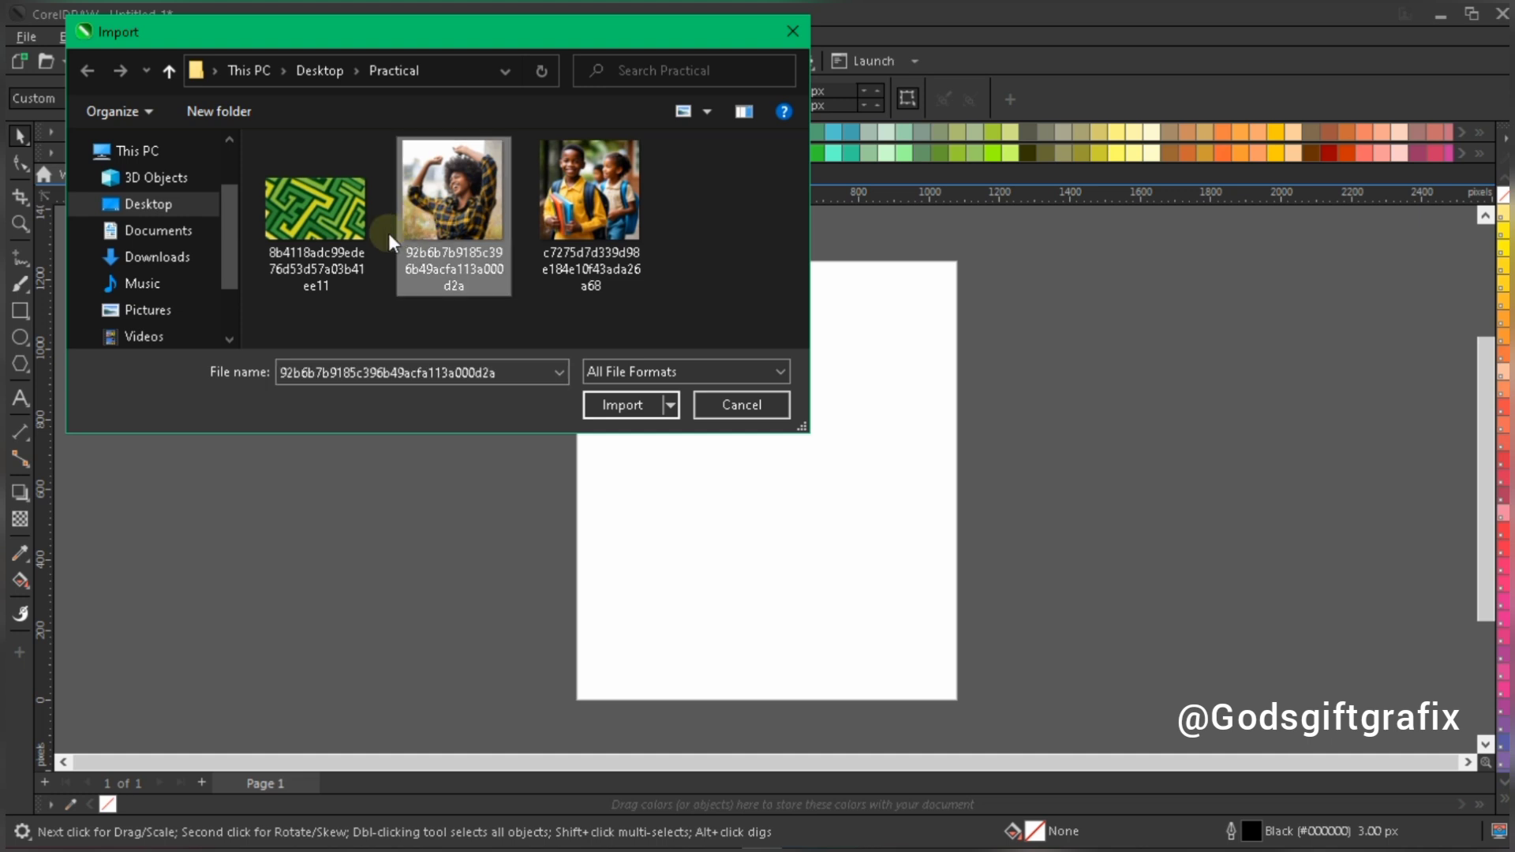
pyautogui.keyDown('ctrl'); pyautogui.click(341, 233); pyautogui.keyUp('ctrl')
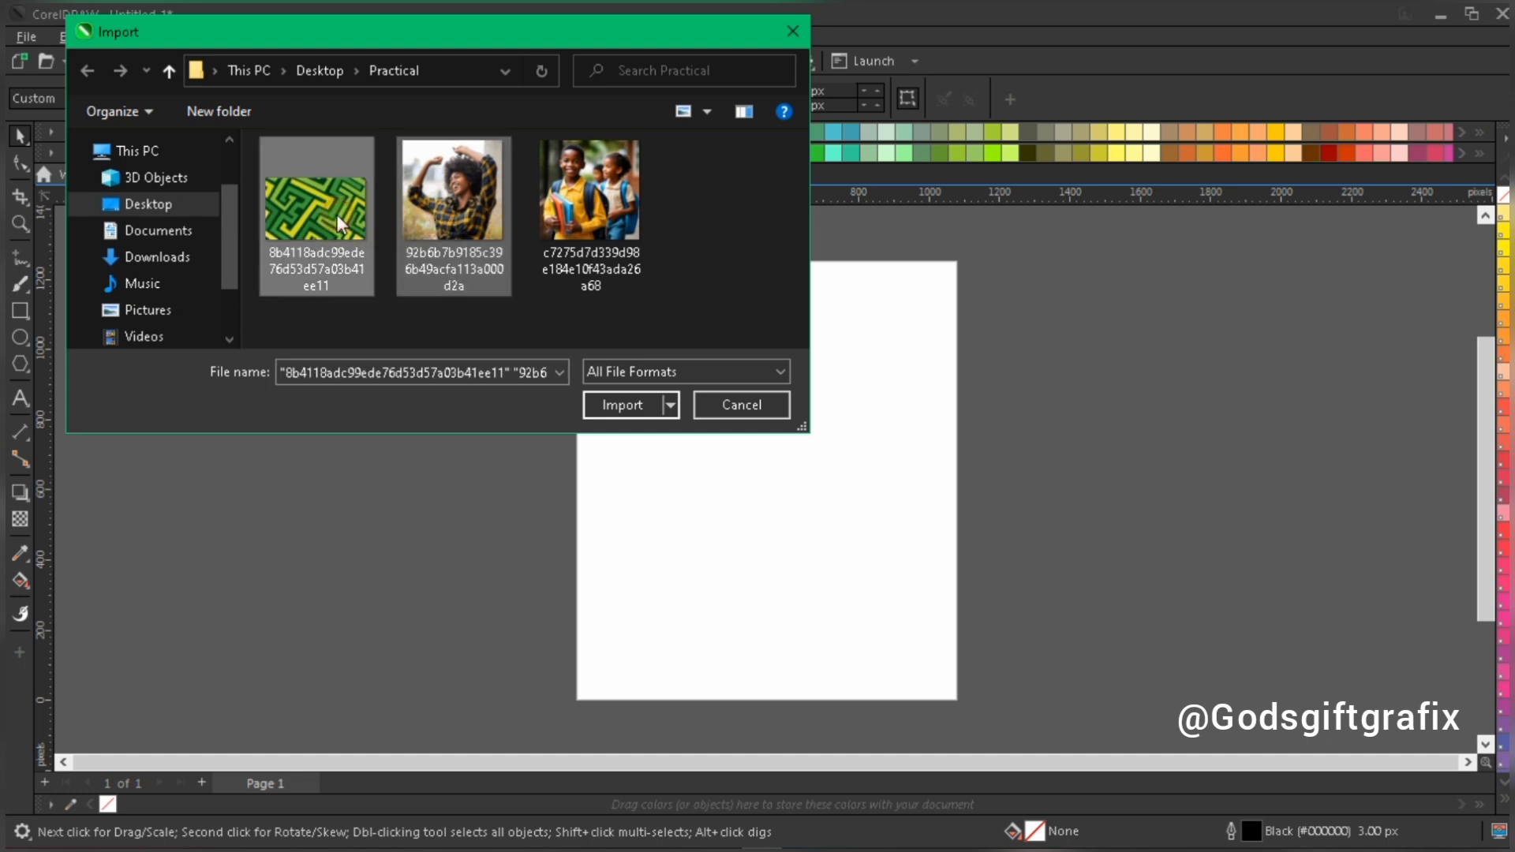
pyautogui.click(617, 404)
pyautogui.moveTo(255, 300); pyautogui.dragTo(476, 499)
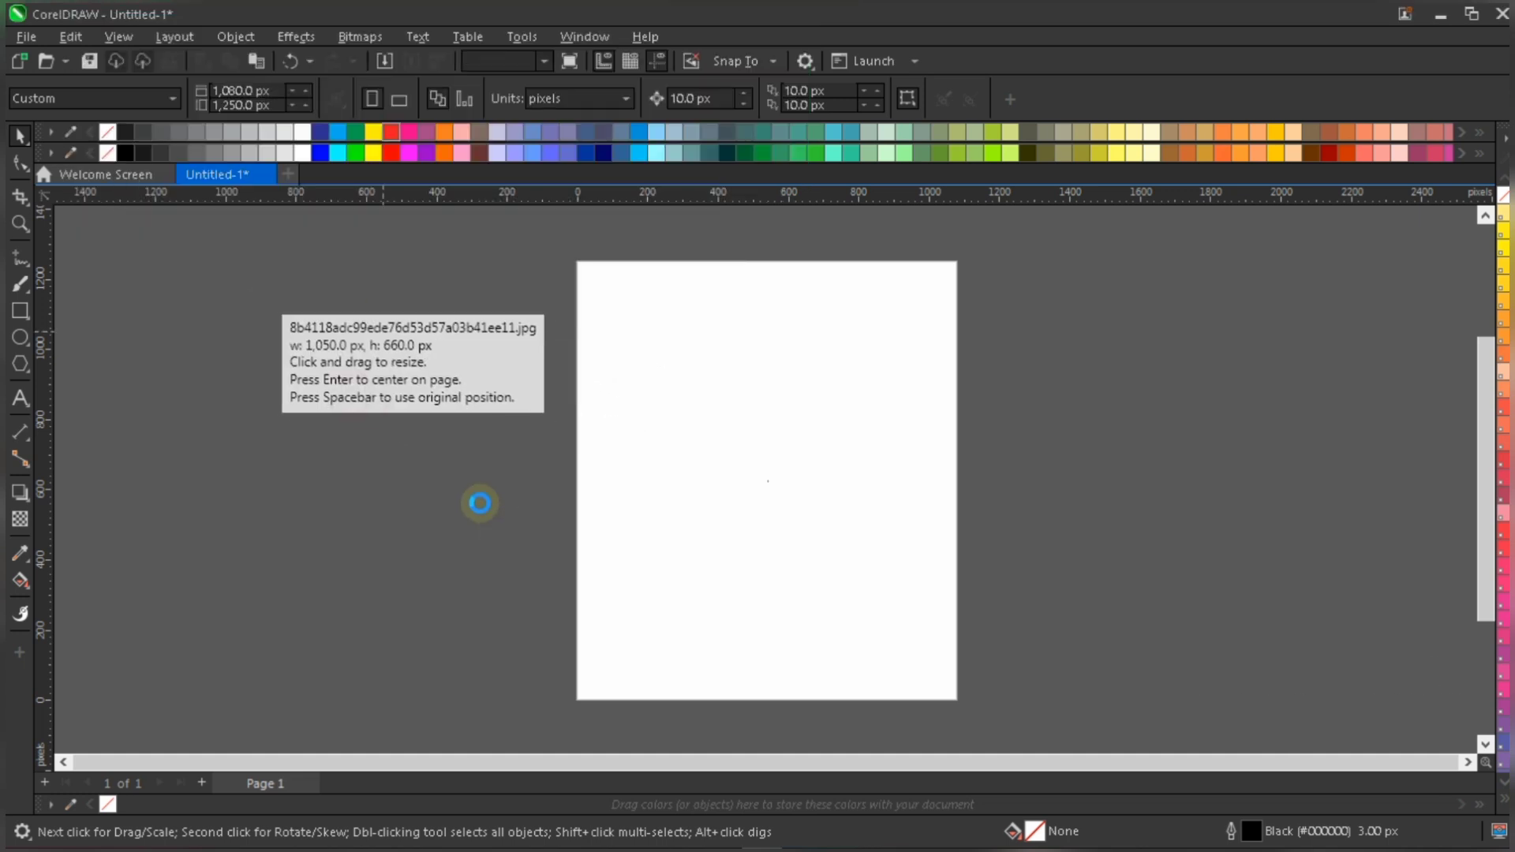
pyautogui.moveTo(518, 292); pyautogui.dragTo(788, 561)
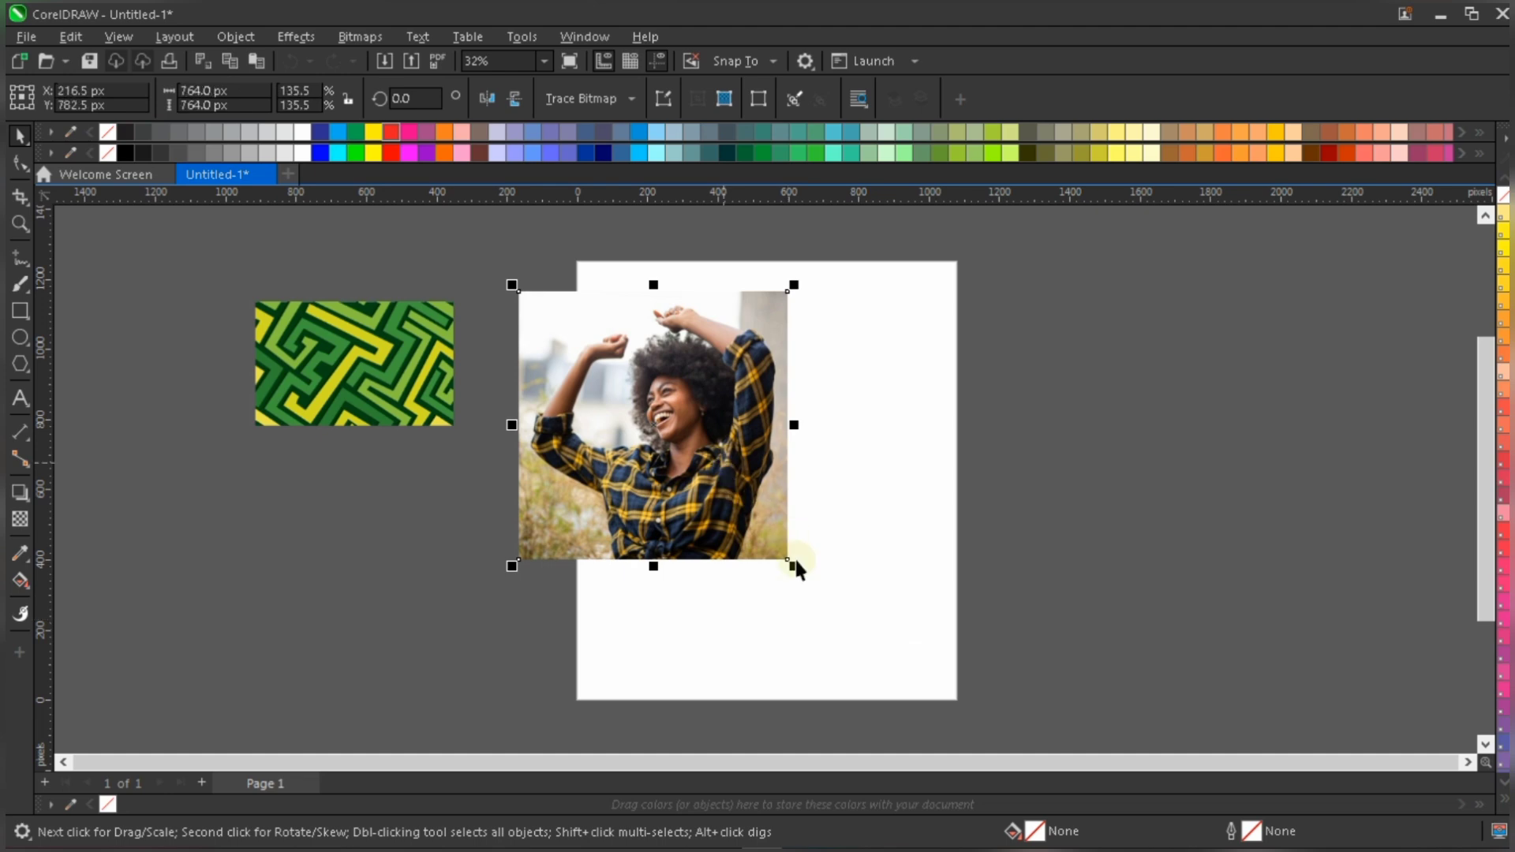
# - Move the woman's photo so it straddles the page's left edge, leaving the rest of the page free
pyautogui.scroll(1, 795, 561)
pyautogui.moveTo(641, 331); pyautogui.dragTo(830, 409)
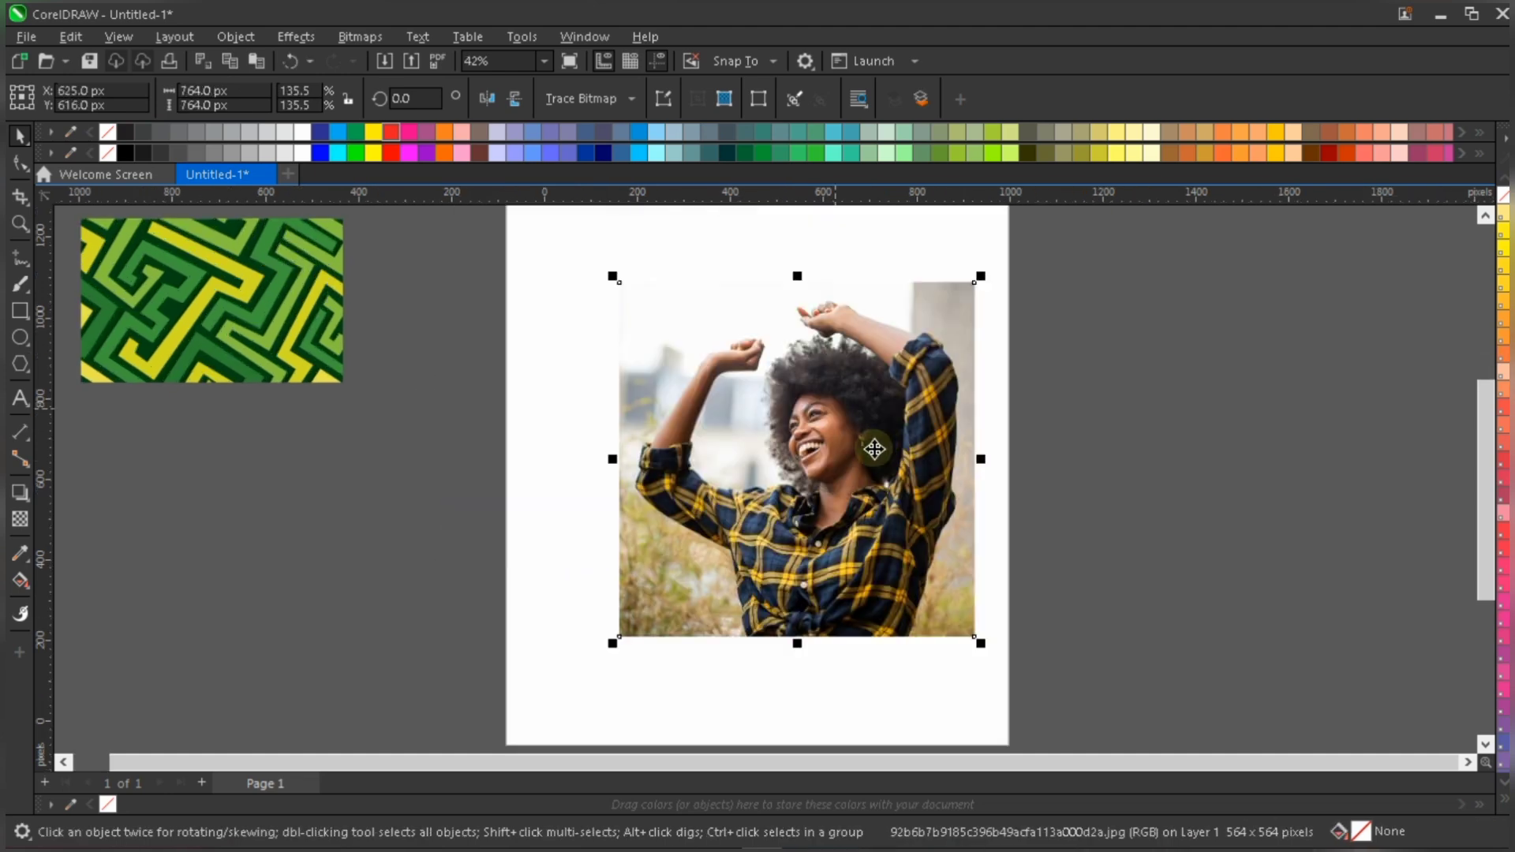
pyautogui.moveTo(789, 361); pyautogui.dragTo(480, 278)
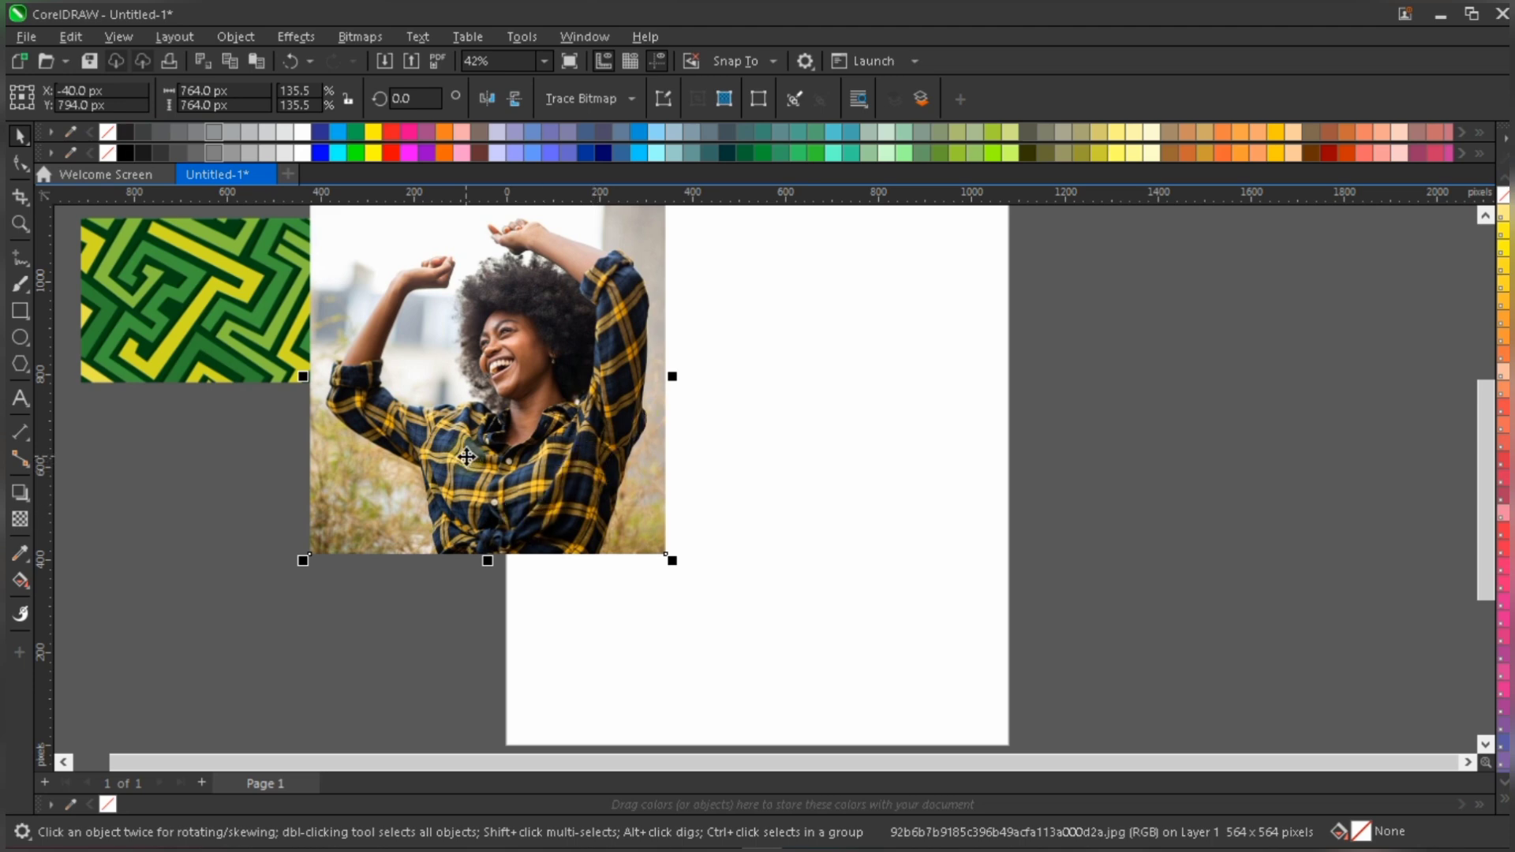
pyautogui.scroll(-1, 497, 525)
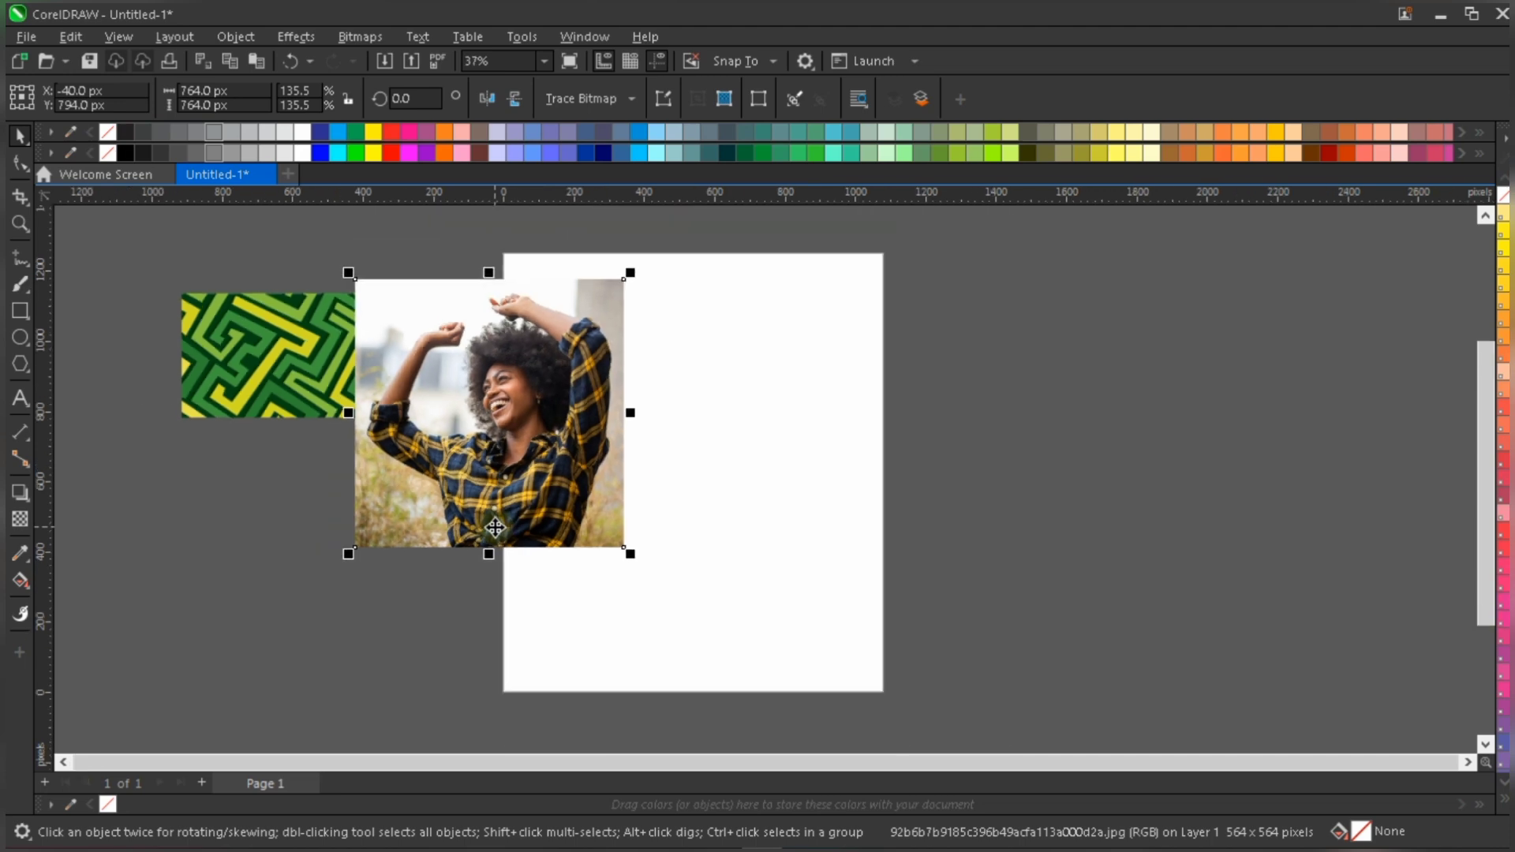
pyautogui.scroll(1, 500, 410)
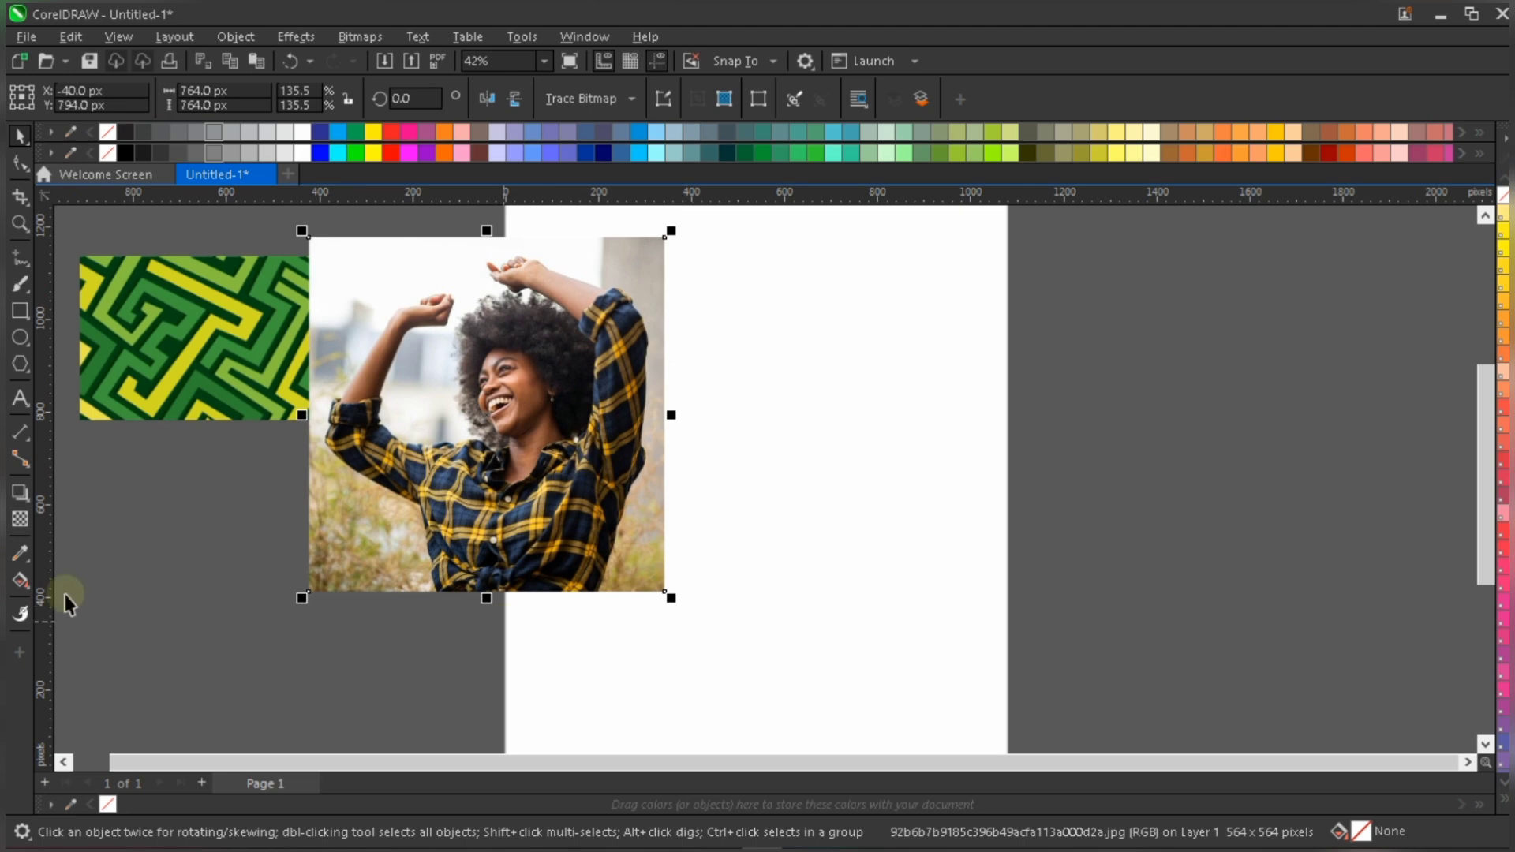
# - Draw a rectangle about 718 px wide and 758 px high to the right of the photo
pyautogui.doubleClick(20, 311)
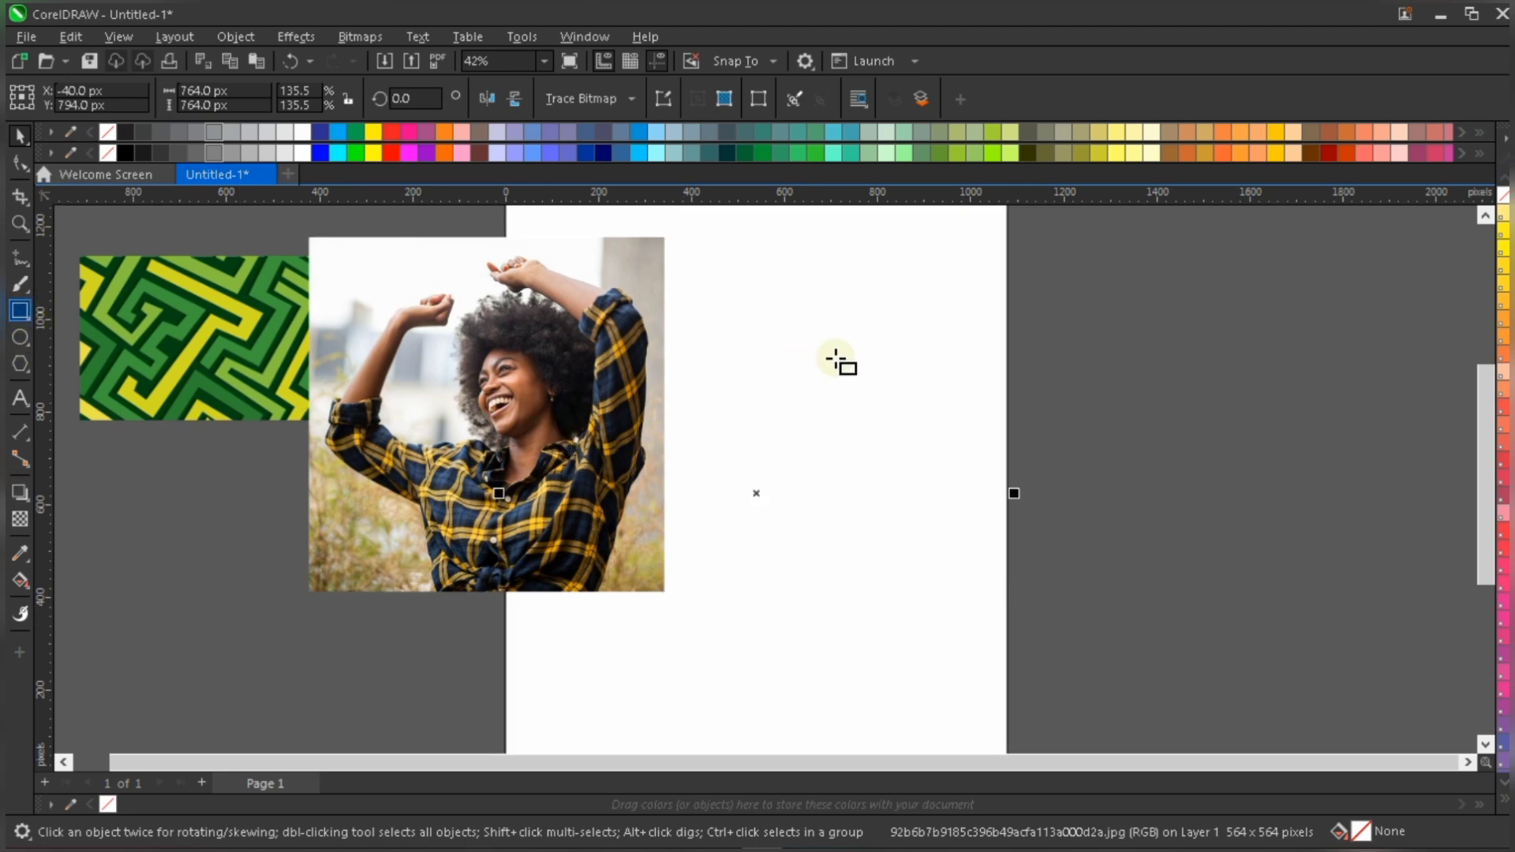
pyautogui.moveTo(734, 295); pyautogui.dragTo(1070, 648)
pyautogui.press('space')
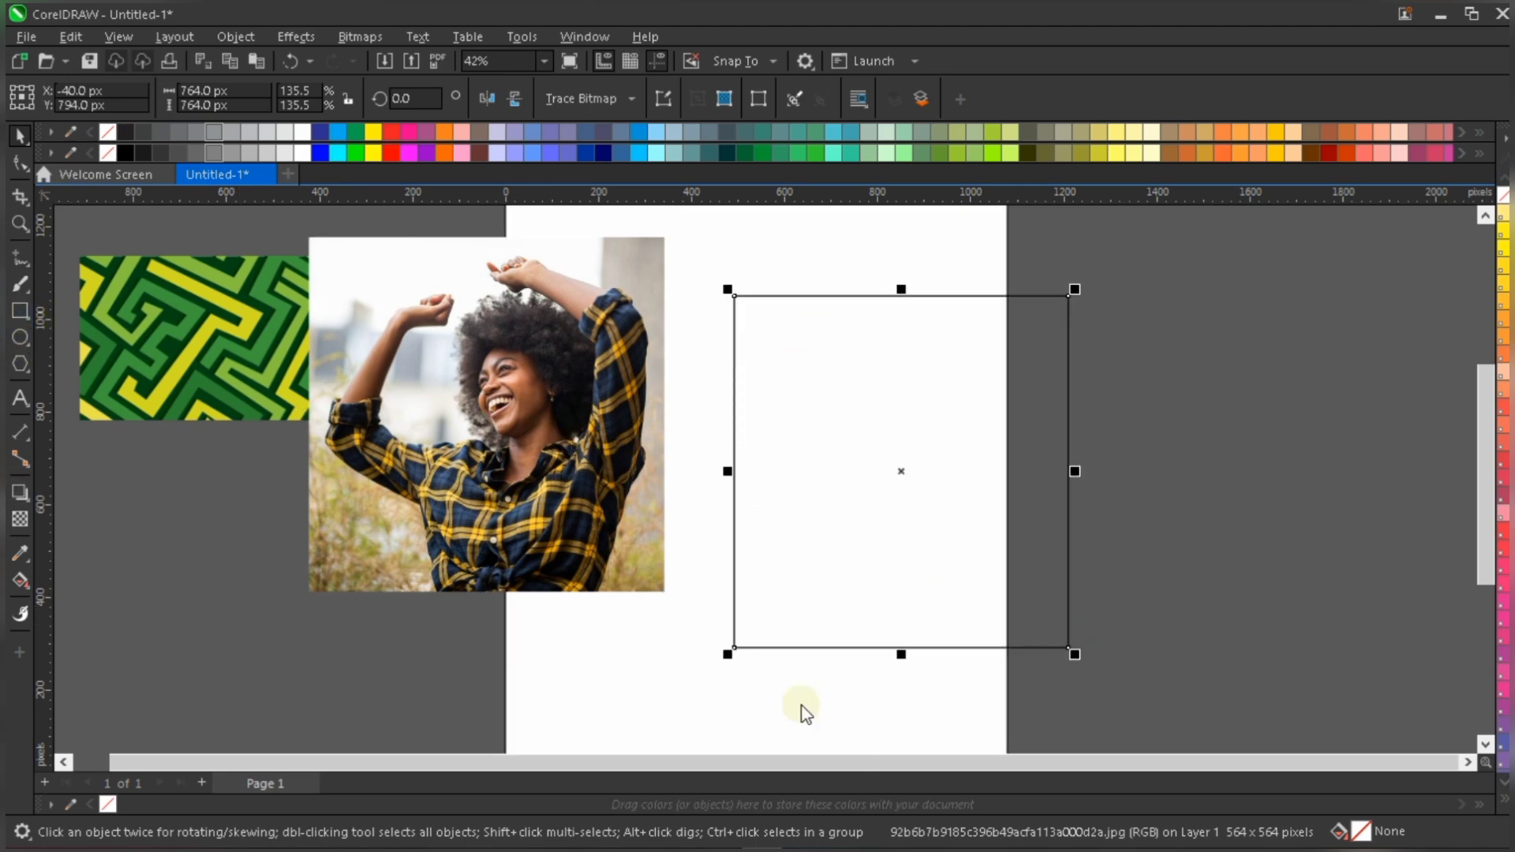
# - Delete the page-sized rectangle and shift the smaller drawn rectangle slightly left, closer to the photo
pyautogui.click(790, 689)
pyautogui.press('Delete')
pyautogui.click(871, 395)
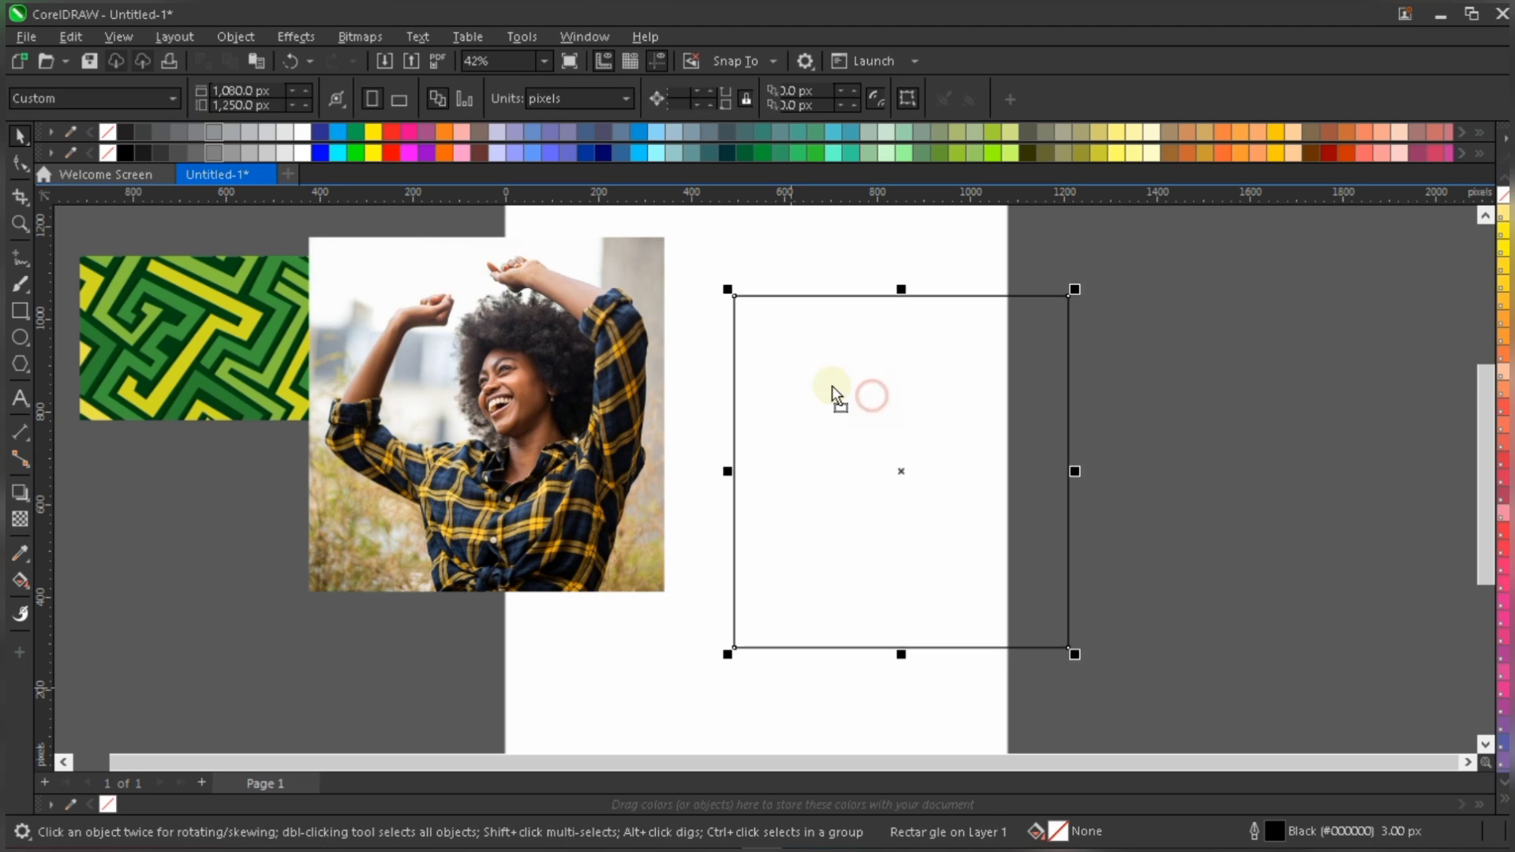
pyautogui.press('Escape')
pyautogui.moveTo(873, 398); pyautogui.dragTo(832, 385)
# - Sample the yellow #E0A614 from the woman's shirt with the Color Eyedropper and fill the rectangle with it
pyautogui.scroll(3, 660, 472)
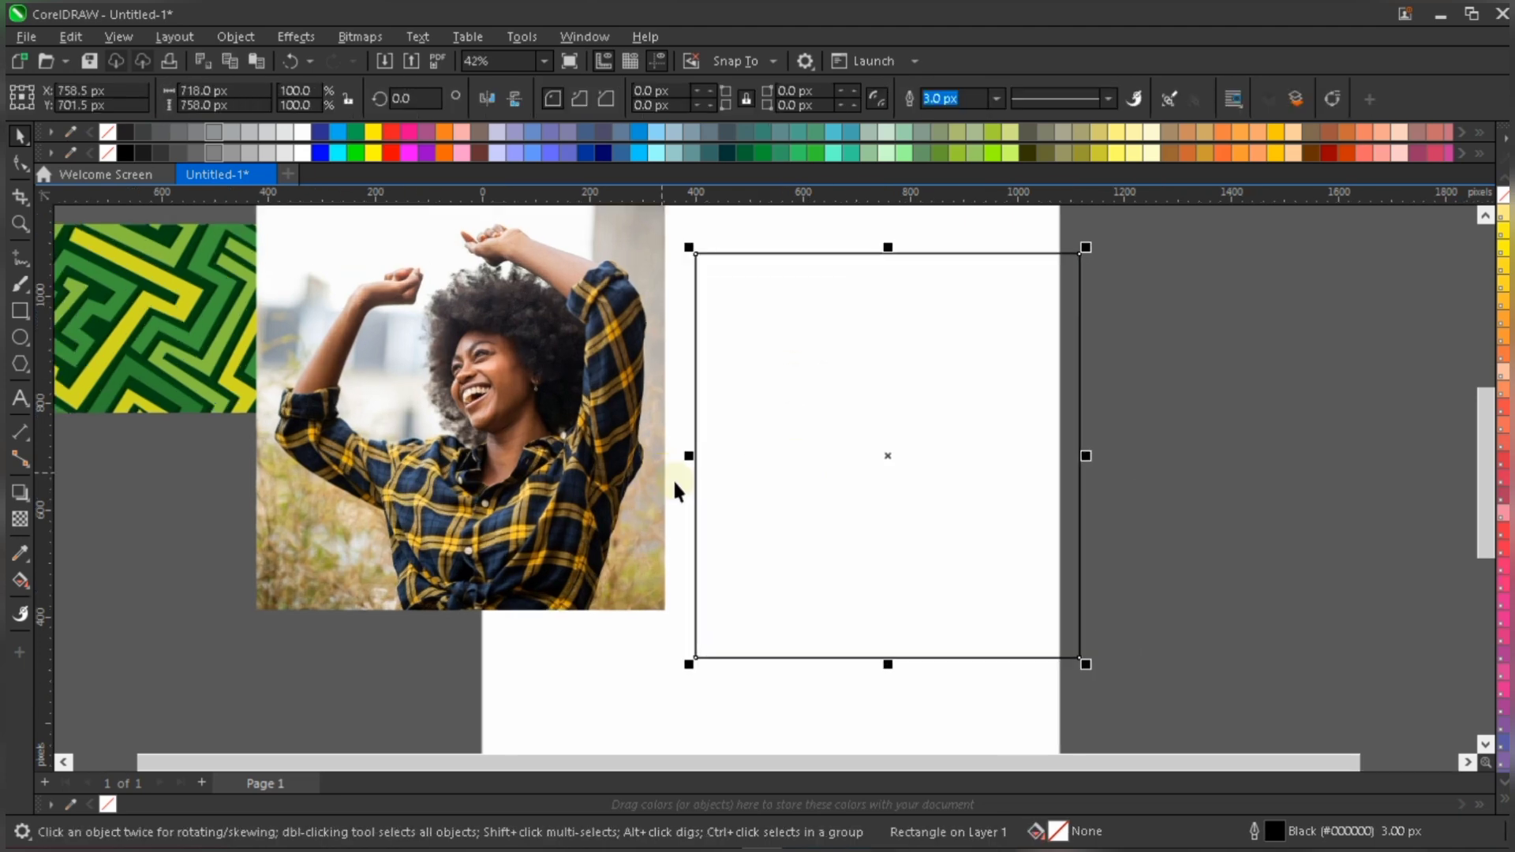
pyautogui.scroll(1, 517, 566)
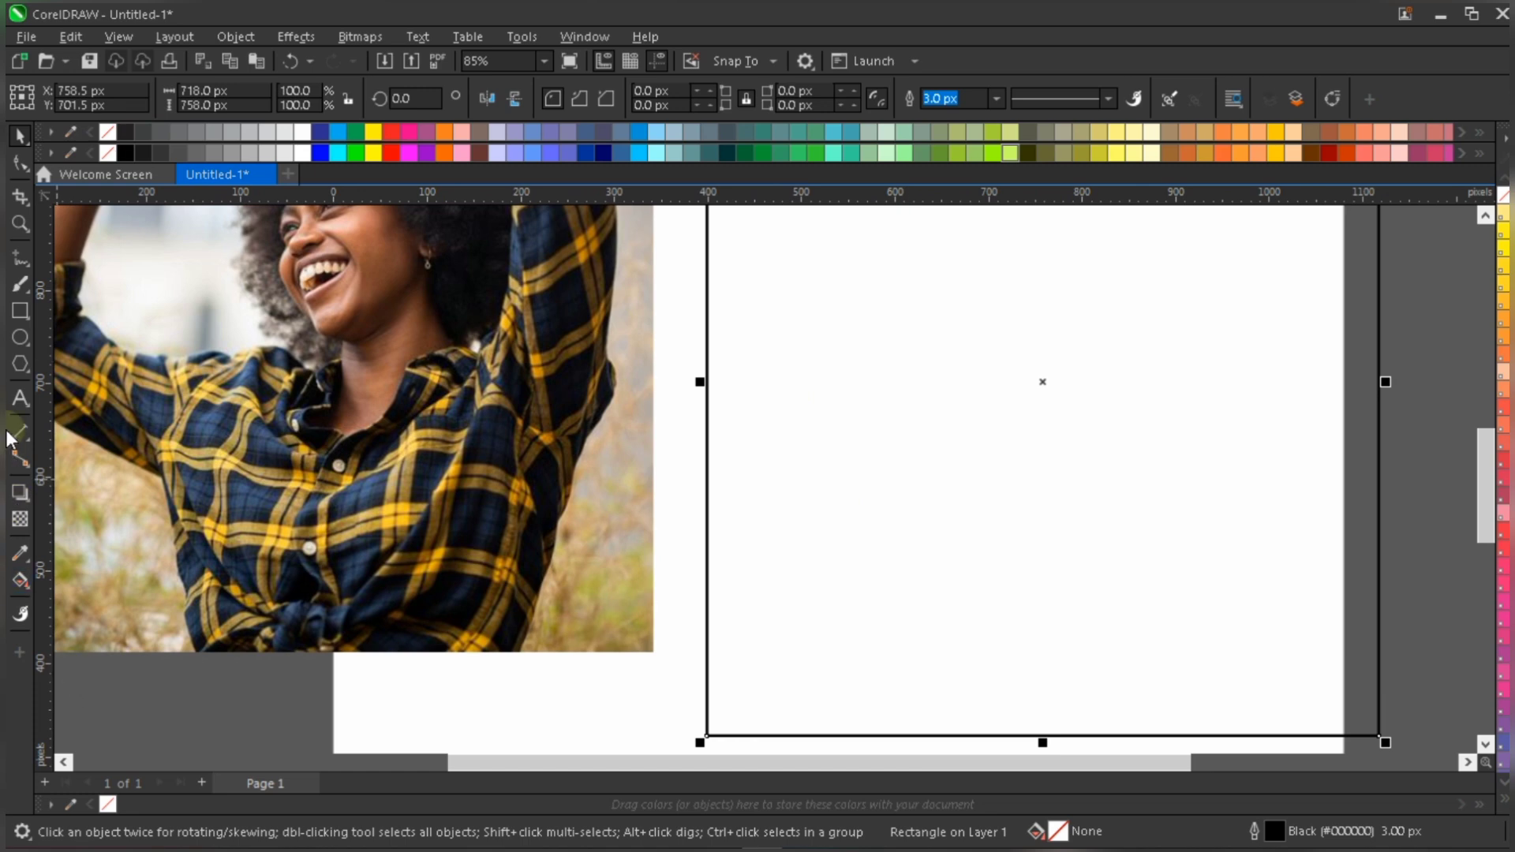
pyautogui.click(20, 518)
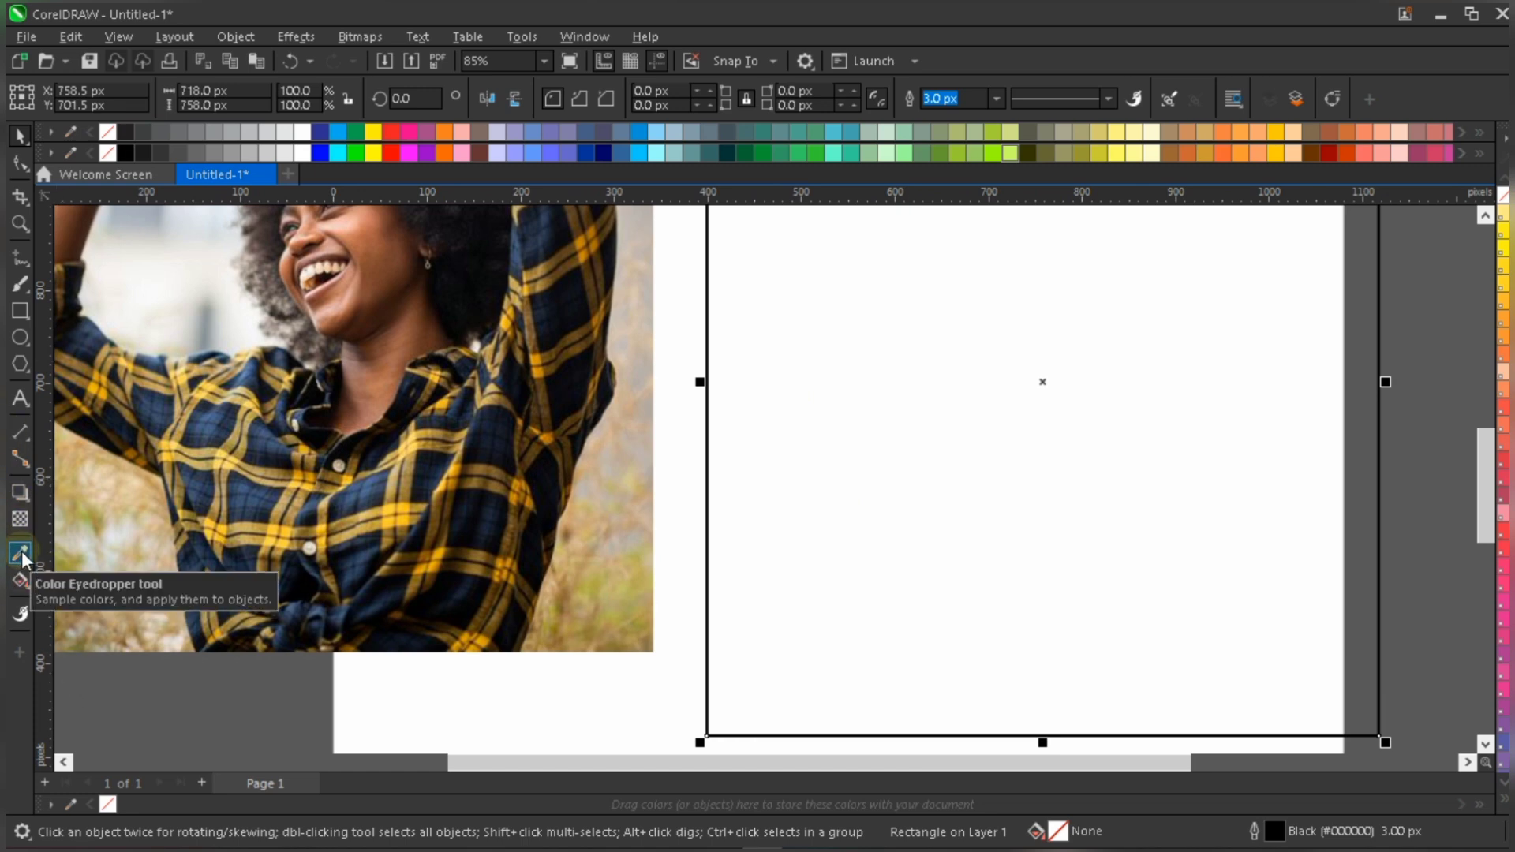
pyautogui.click(21, 554)
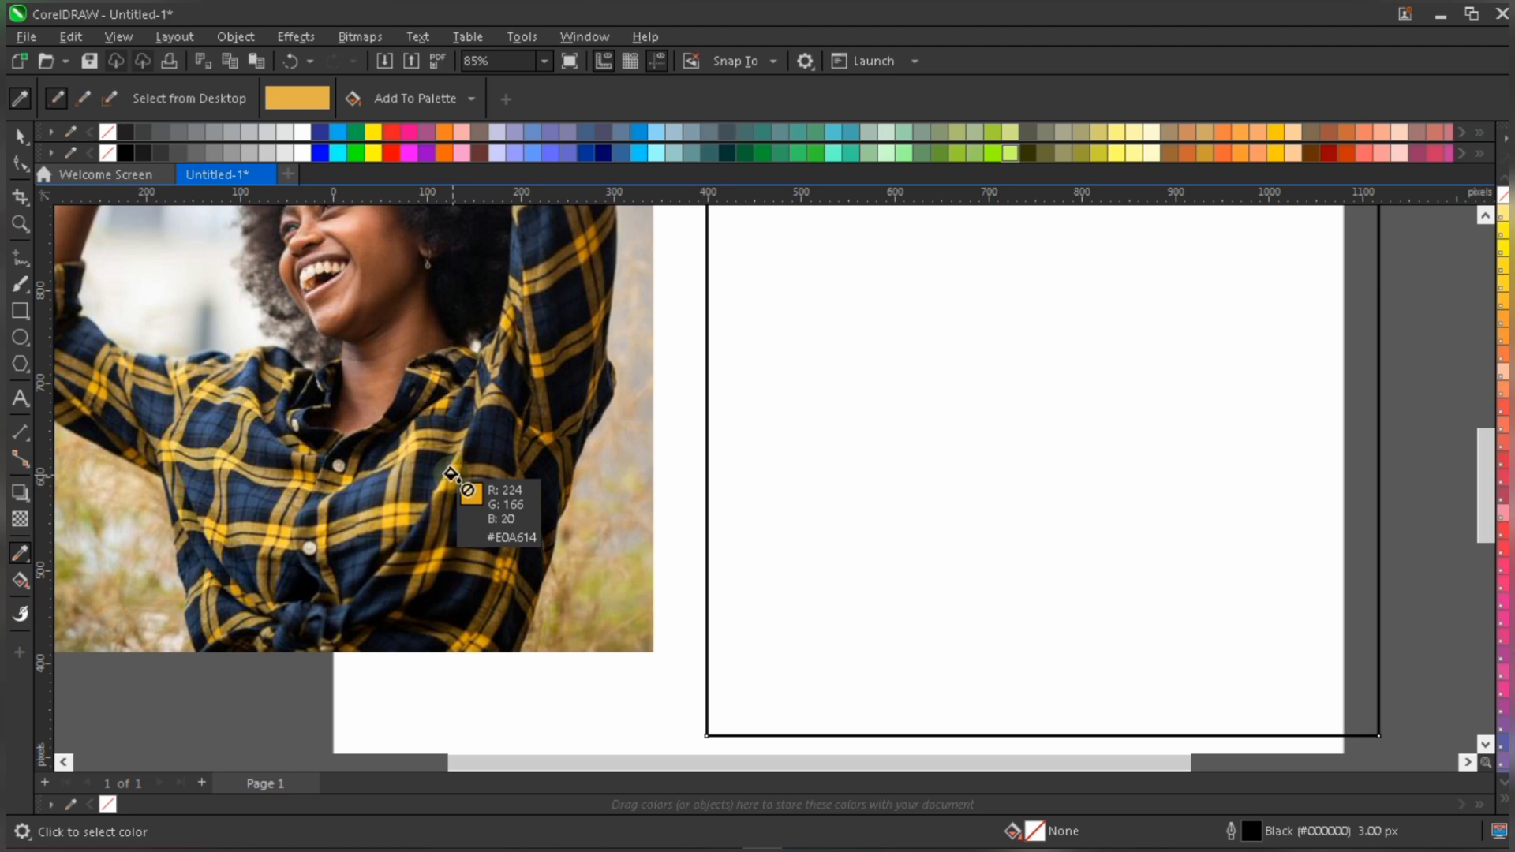
pyautogui.click(451, 474)
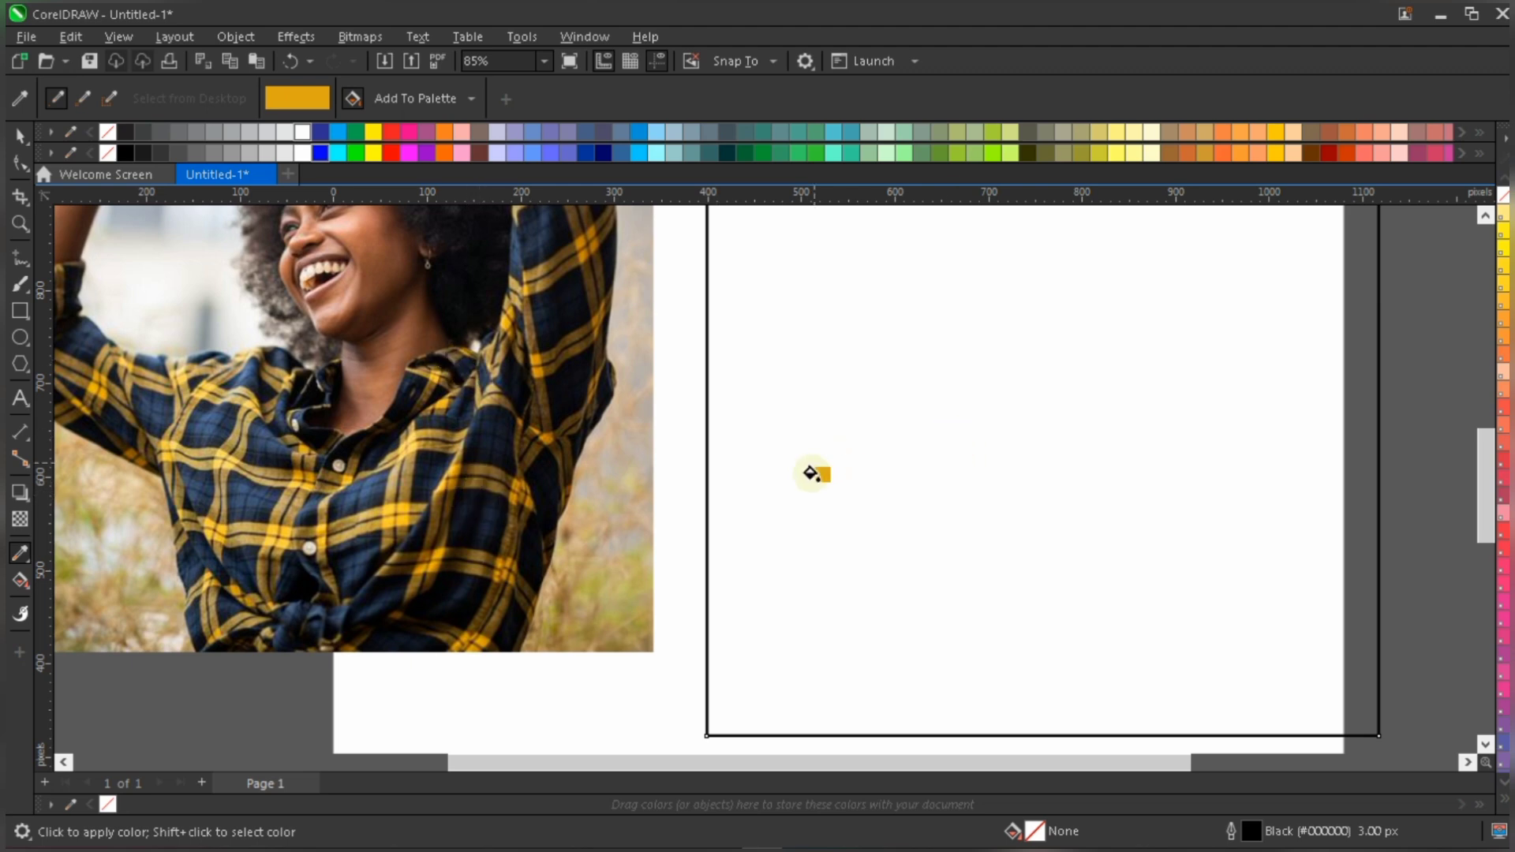
pyautogui.scroll(-1, 815, 472)
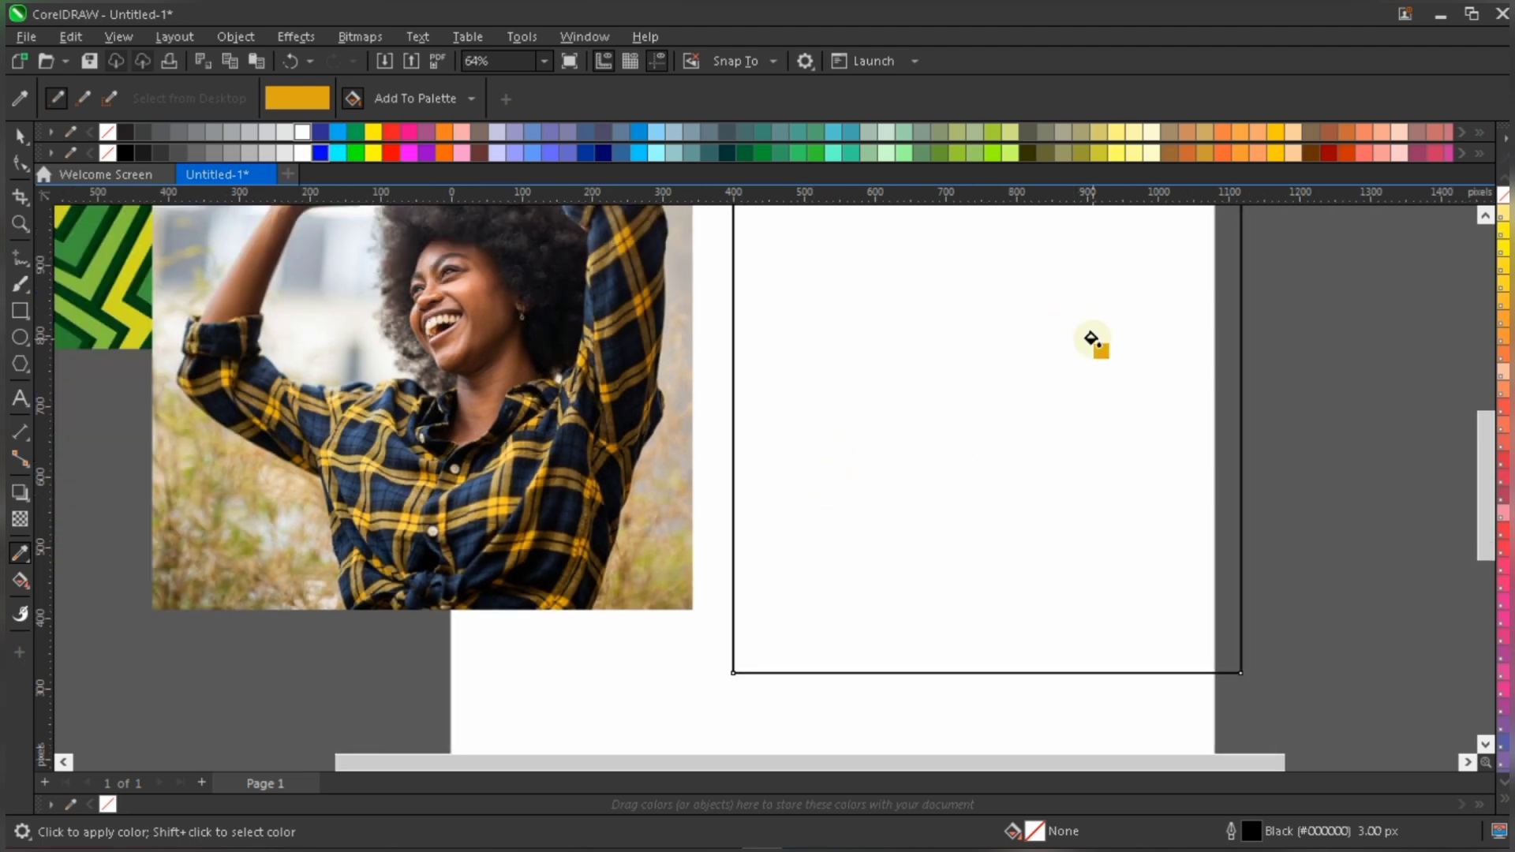
pyautogui.scroll(1, 1092, 339)
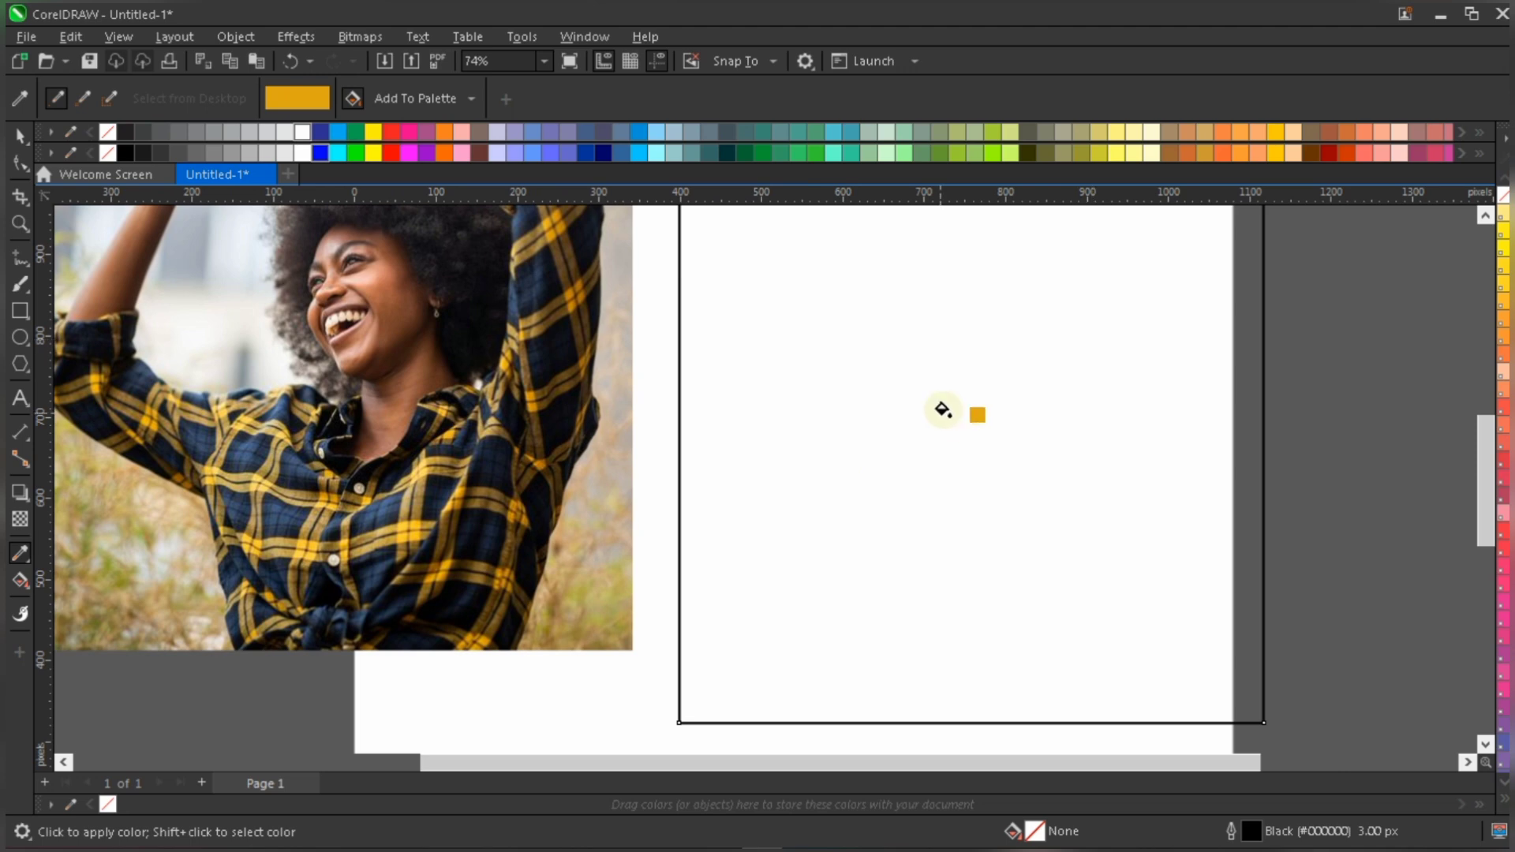
pyautogui.click(924, 444)
pyautogui.scroll(-1, 857, 523)
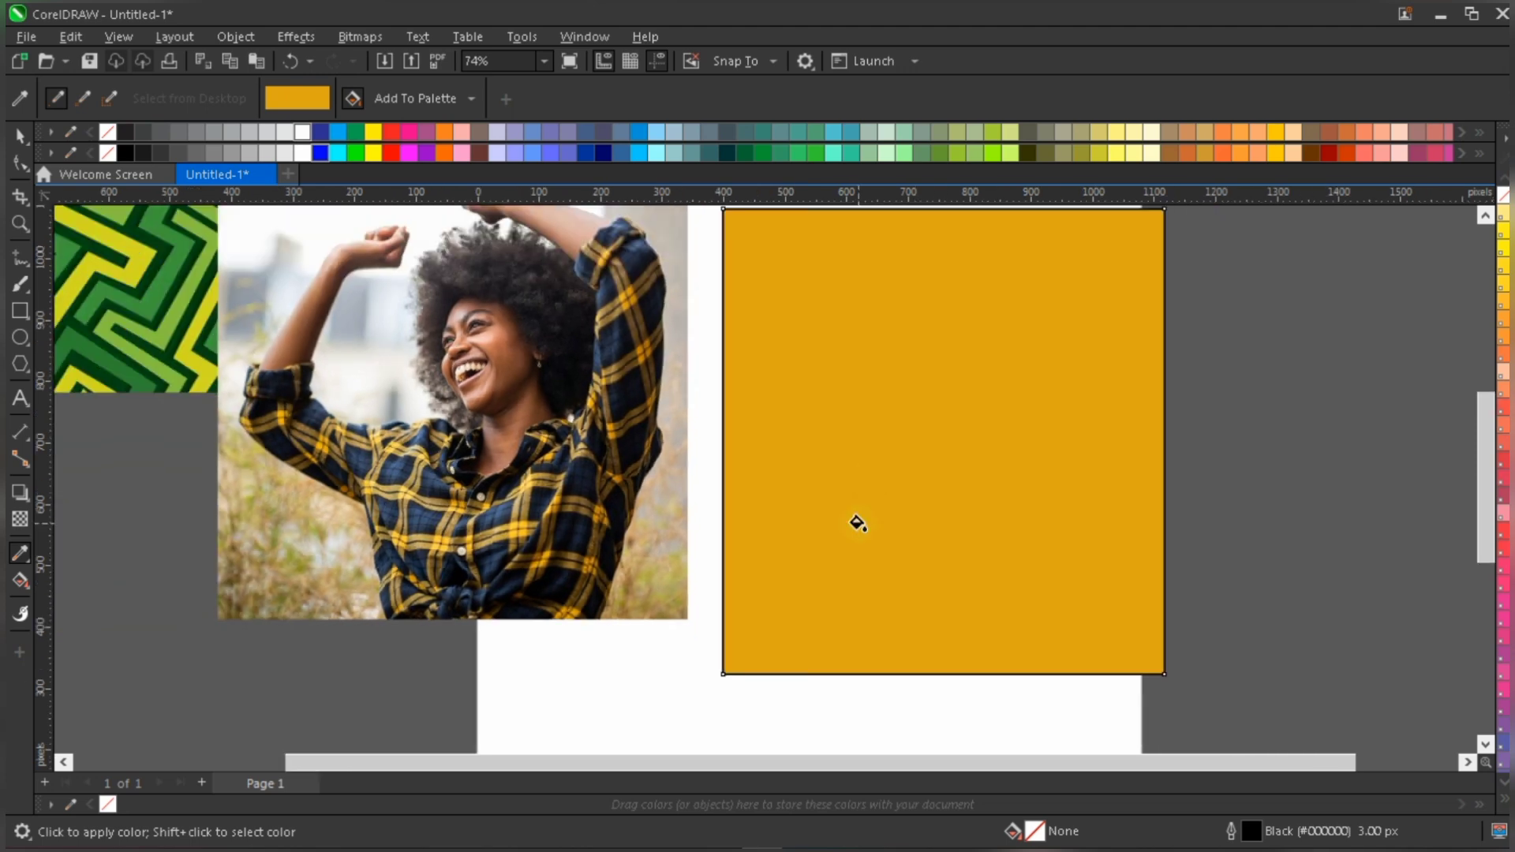
pyautogui.press('space')
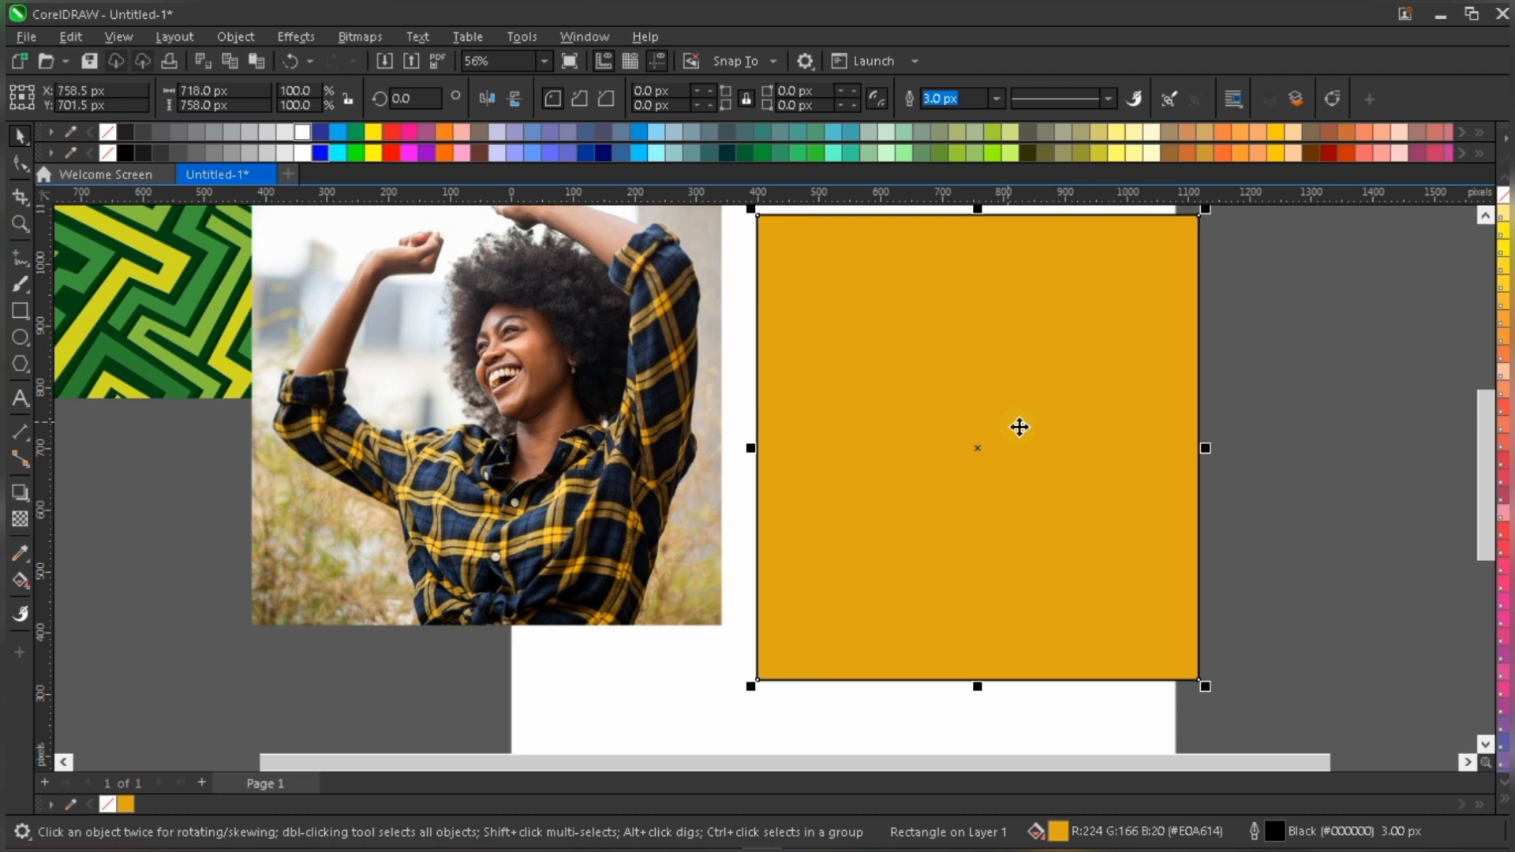
# - Sample the dark navy #192032 from the woman's shirt and apply it as the rectangle's fill
pyautogui.scroll(3, 622, 510)
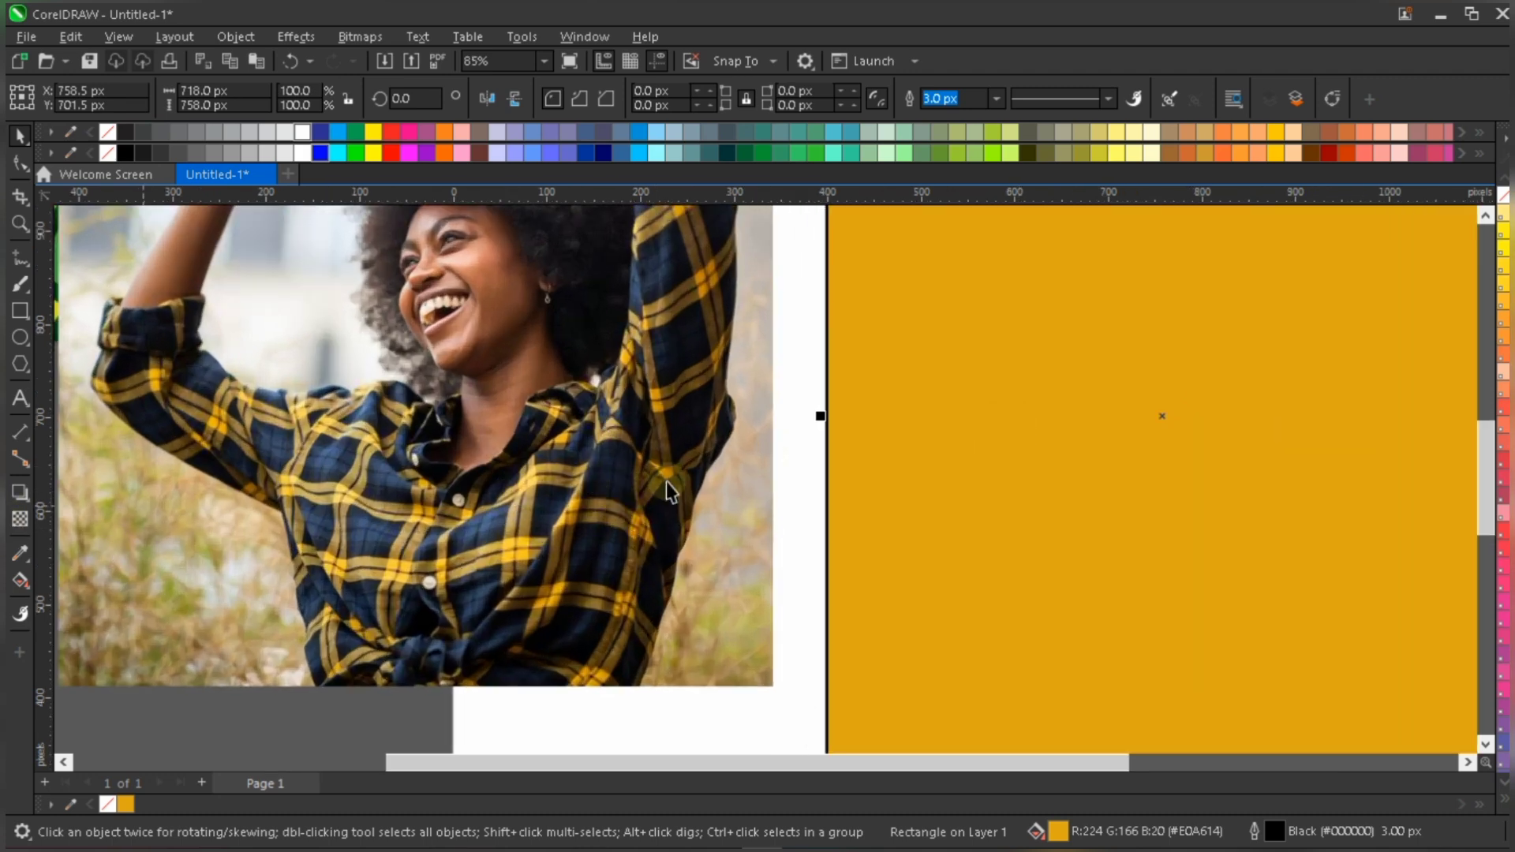
pyautogui.press('i')
pyautogui.scroll(2, 623, 493)
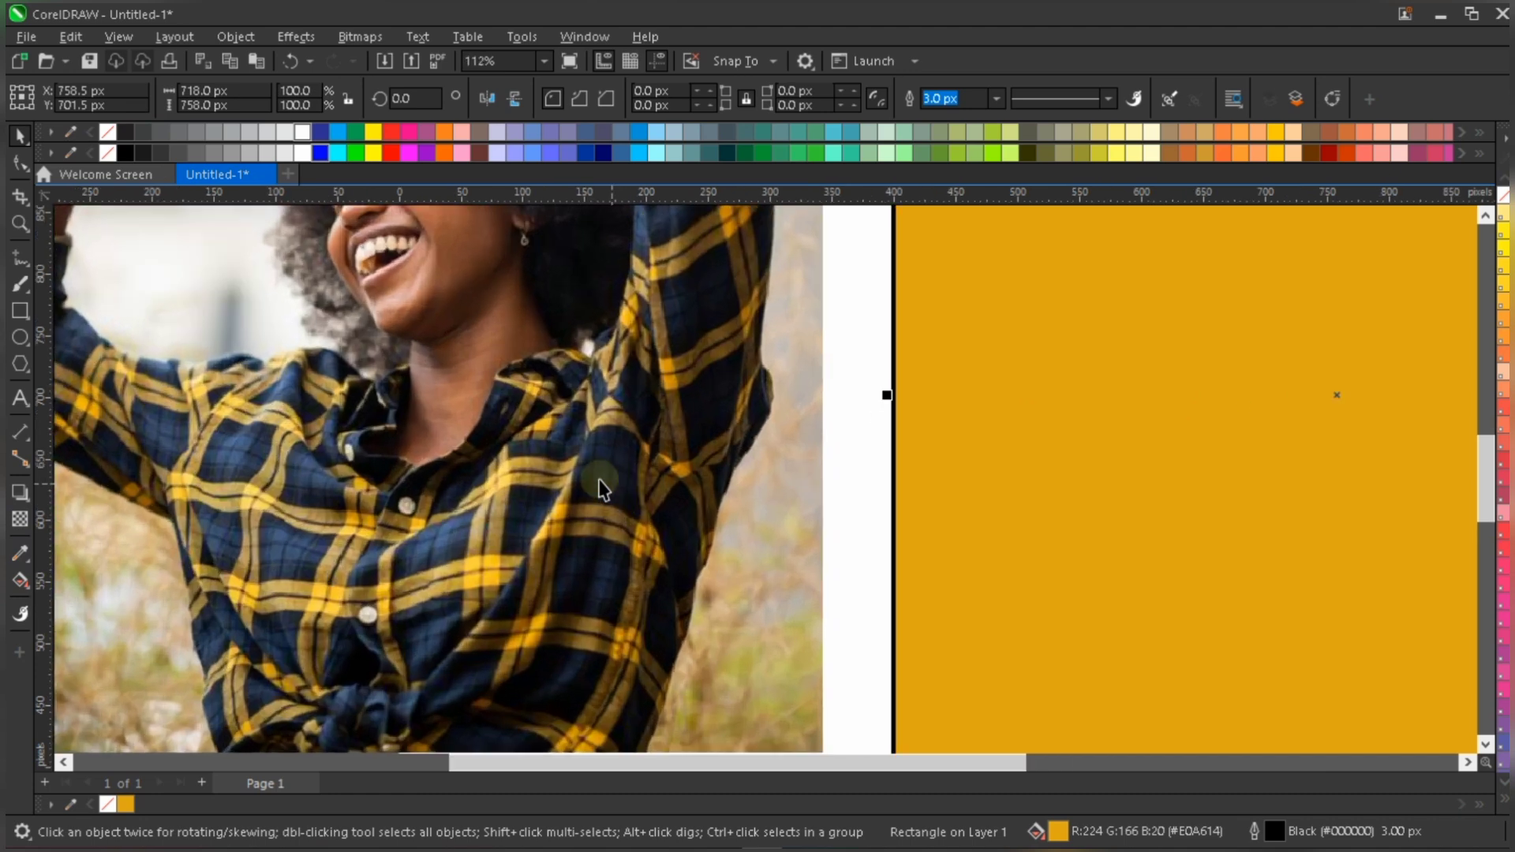
pyautogui.click(24, 553)
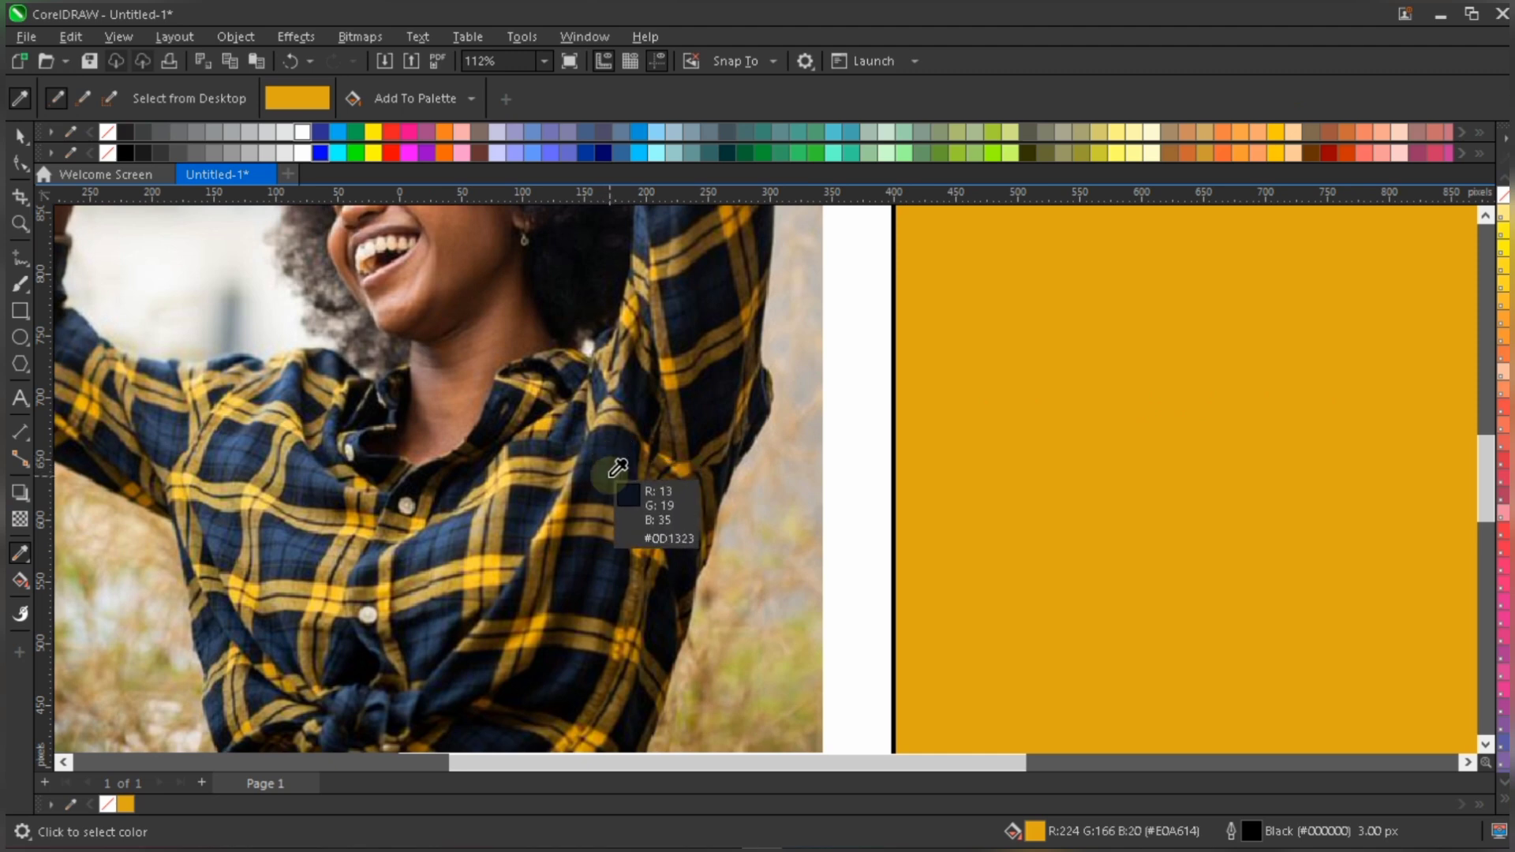
pyautogui.click(605, 476)
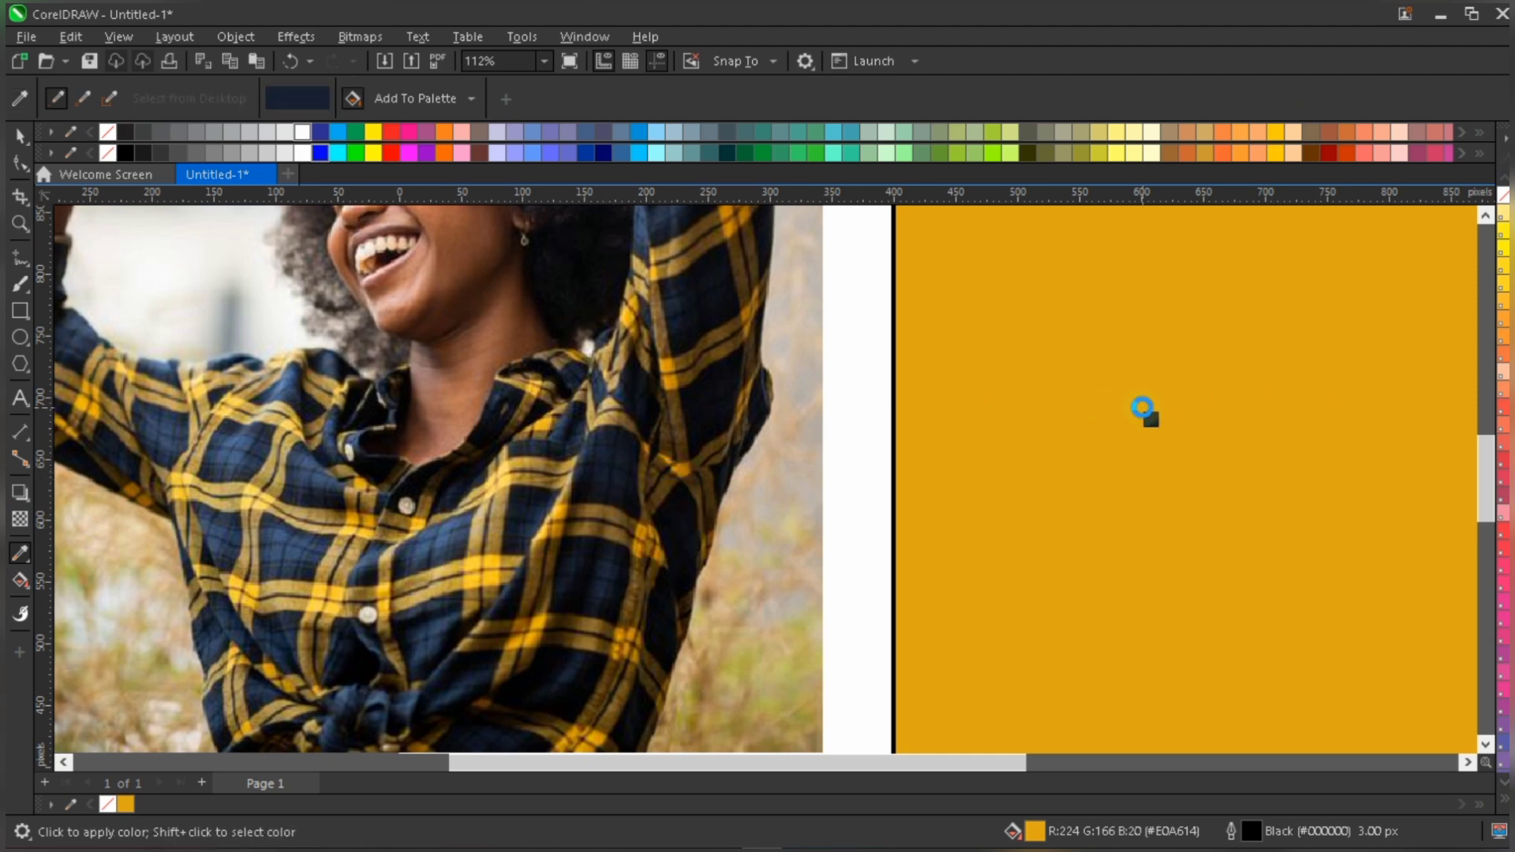
pyautogui.click(1143, 408)
pyautogui.scroll(-4, 710, 552)
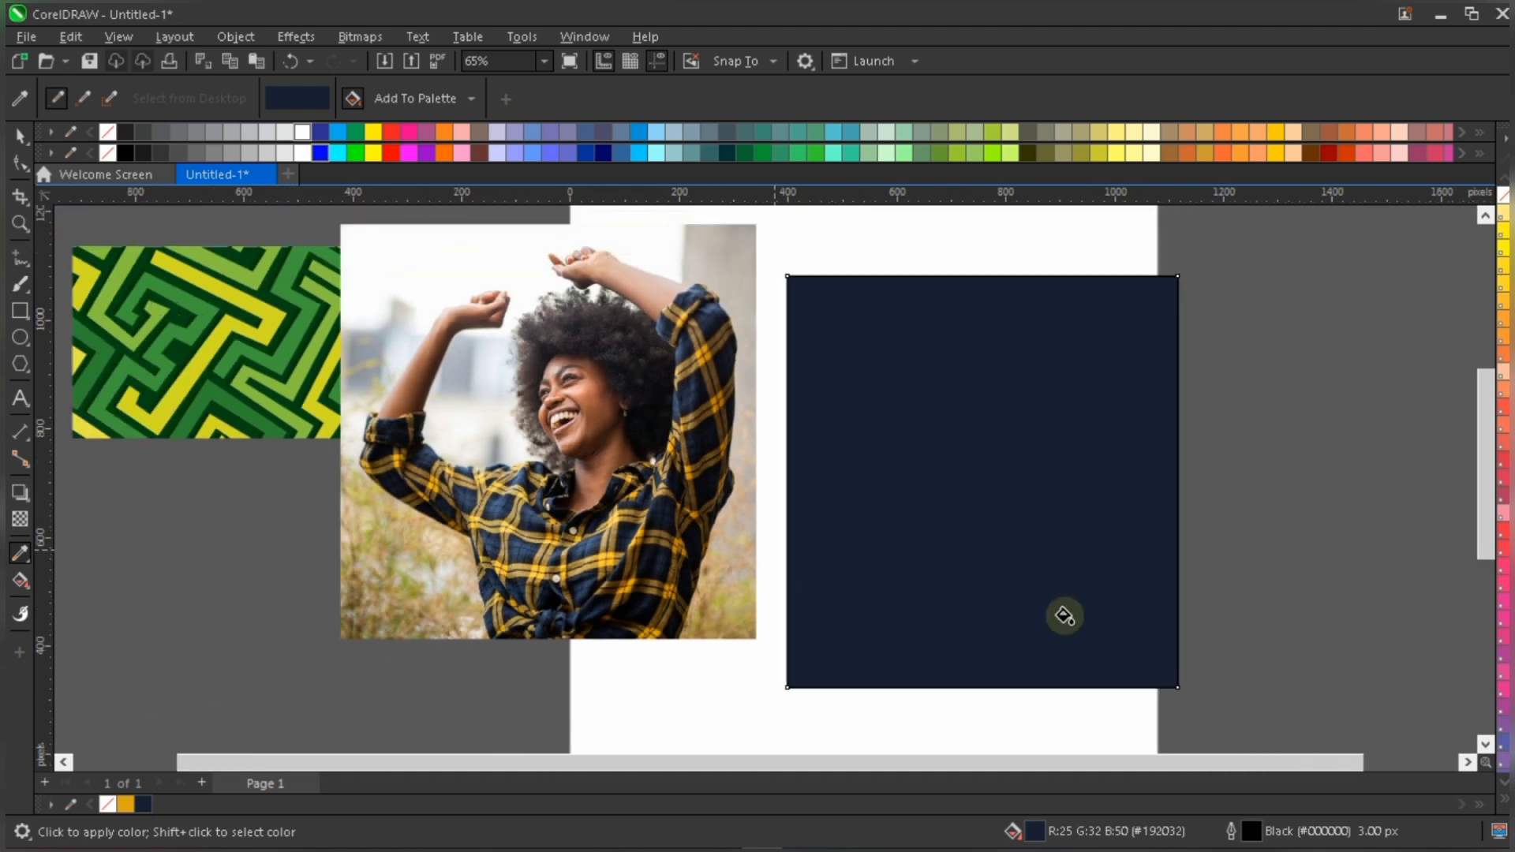
pyautogui.scroll(-1, 1065, 616)
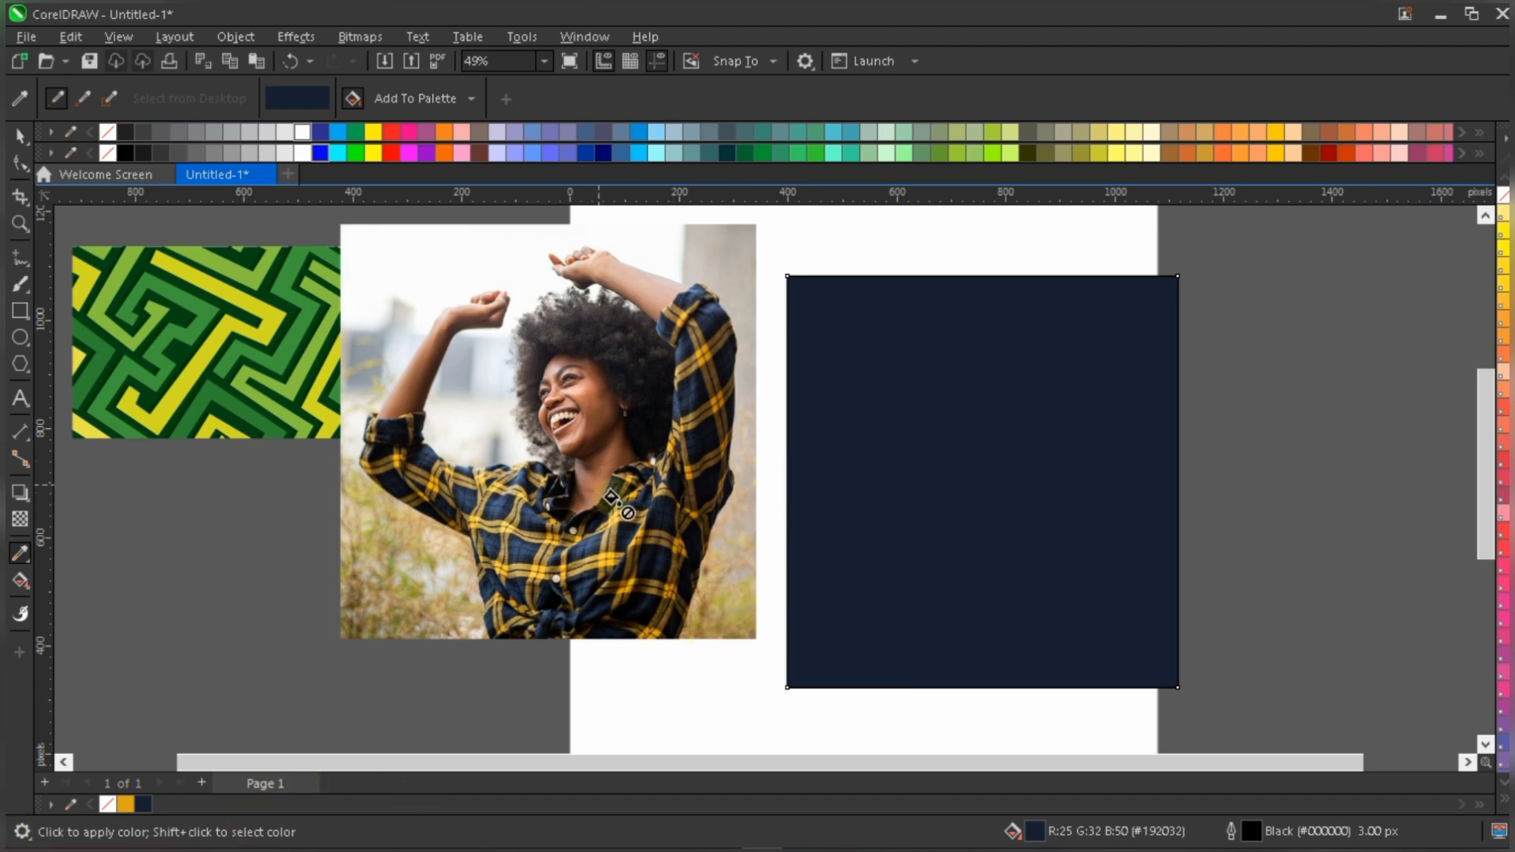
# - Move the green maze pattern image onto the lower part of the page, below the photo
pyautogui.click(1052, 423)
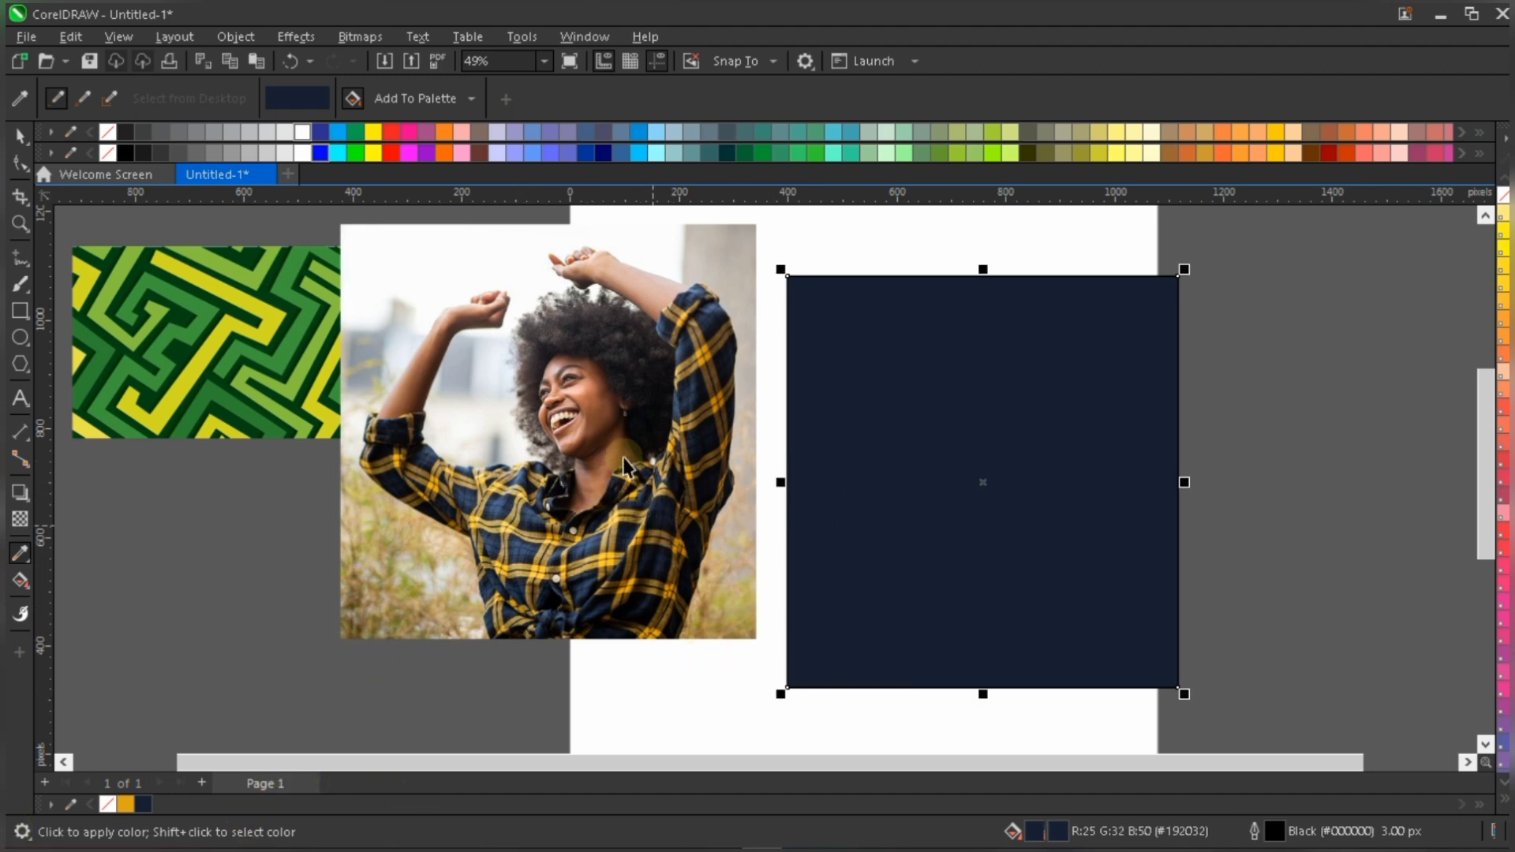
pyautogui.press('space')
pyautogui.click(754, 502)
pyautogui.scroll(-1, 755, 502)
pyautogui.moveTo(317, 406); pyautogui.dragTo(759, 687)
pyautogui.scroll(1, 760, 688)
# - Spread the photo left and the navy rectangle right, and raise the maze image into the space between them
pyautogui.moveTo(676, 350); pyautogui.dragTo(374, 334)
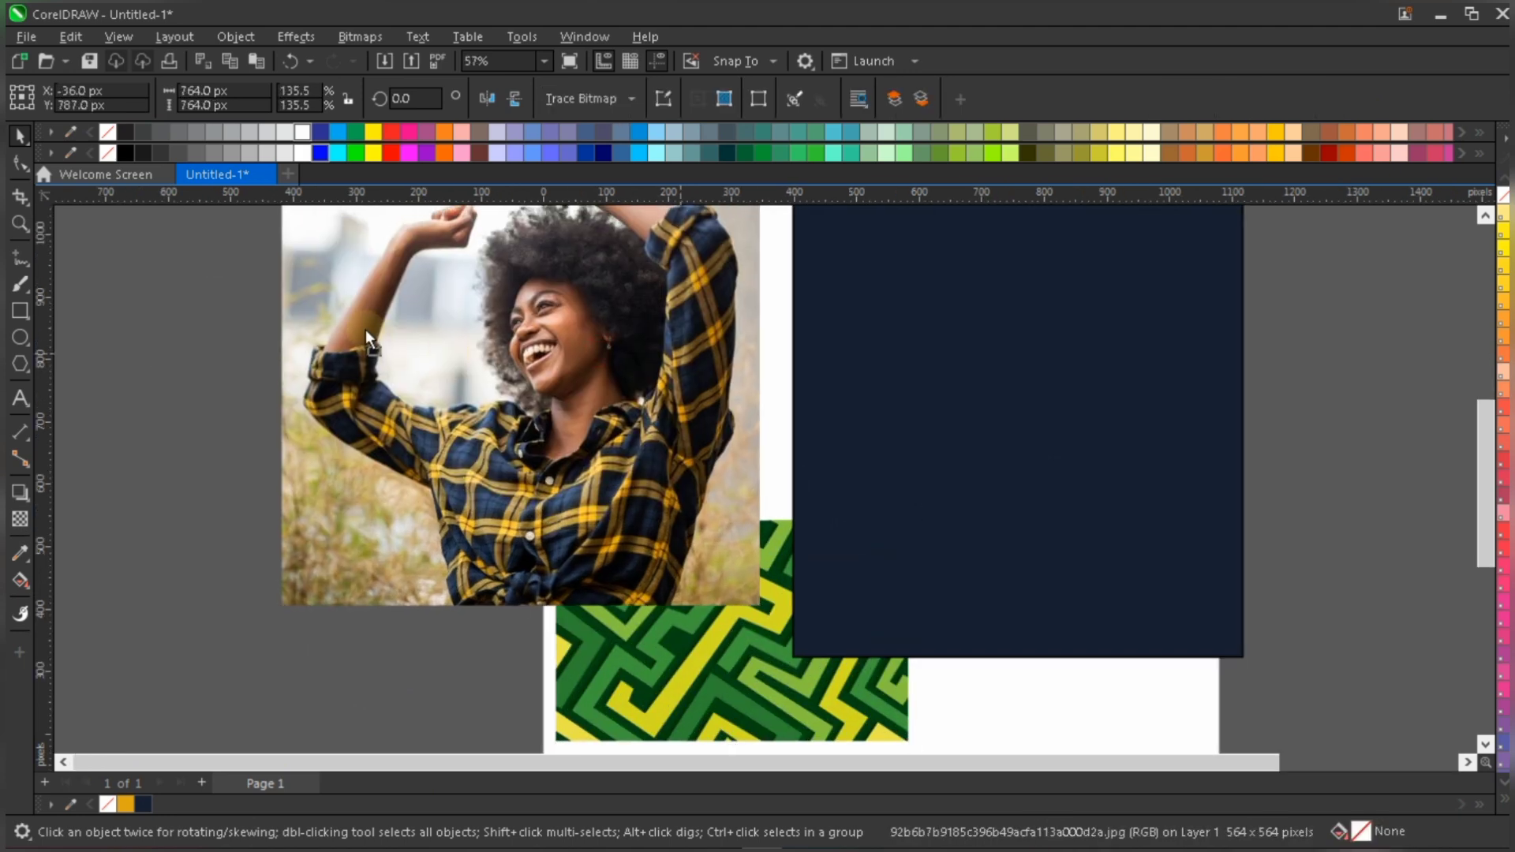
pyautogui.moveTo(1064, 400); pyautogui.dragTo(1201, 365)
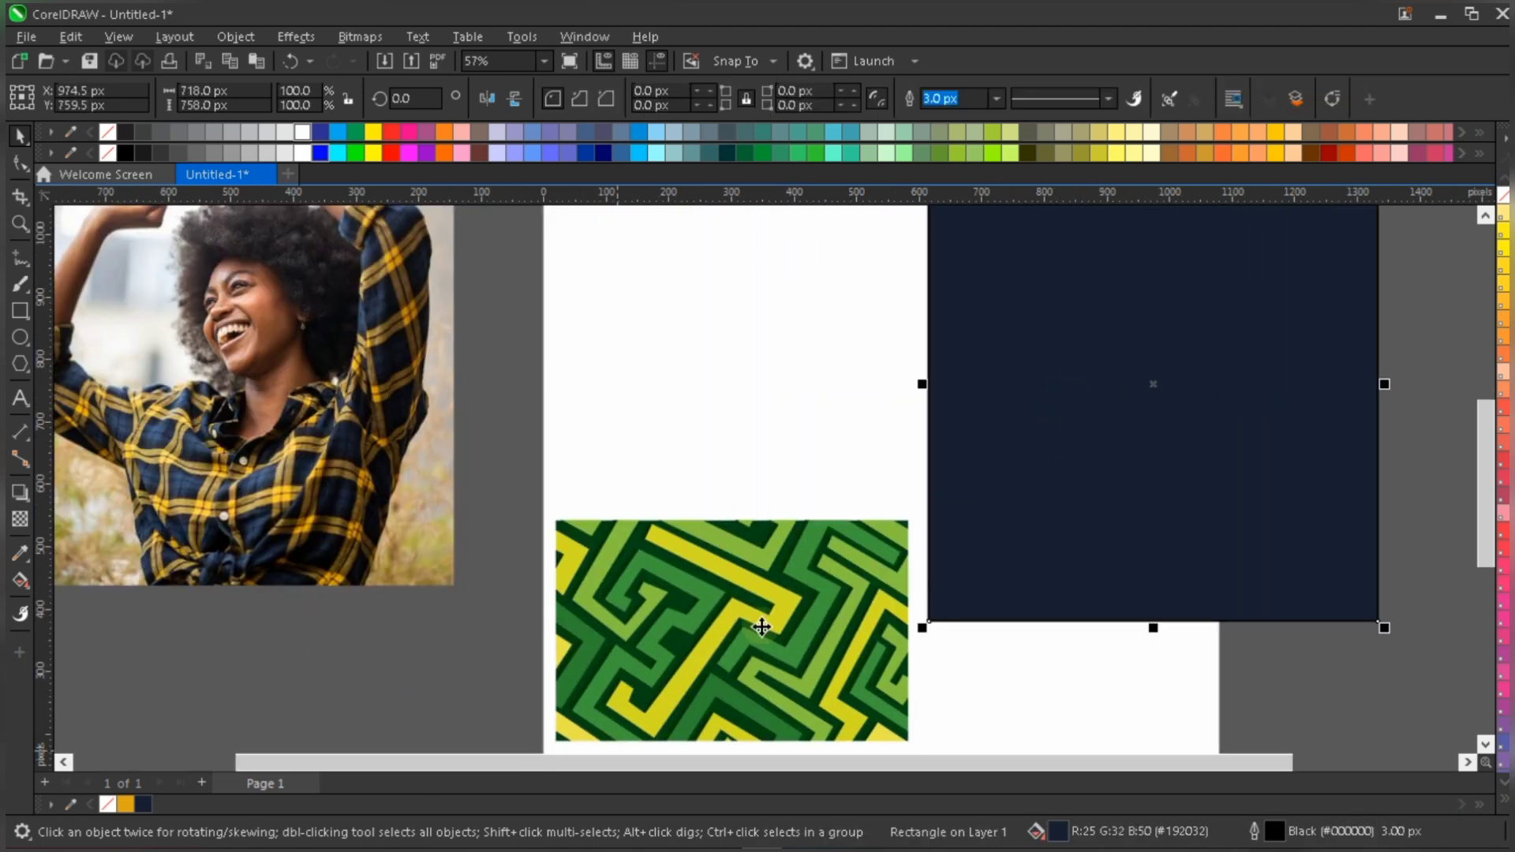
pyautogui.click(795, 596)
pyautogui.moveTo(793, 588); pyautogui.dragTo(745, 500)
# - Sample the dark green from the maze image with the Color Eyedropper and fill the navy rectangle with it
pyautogui.scroll(1, 781, 609)
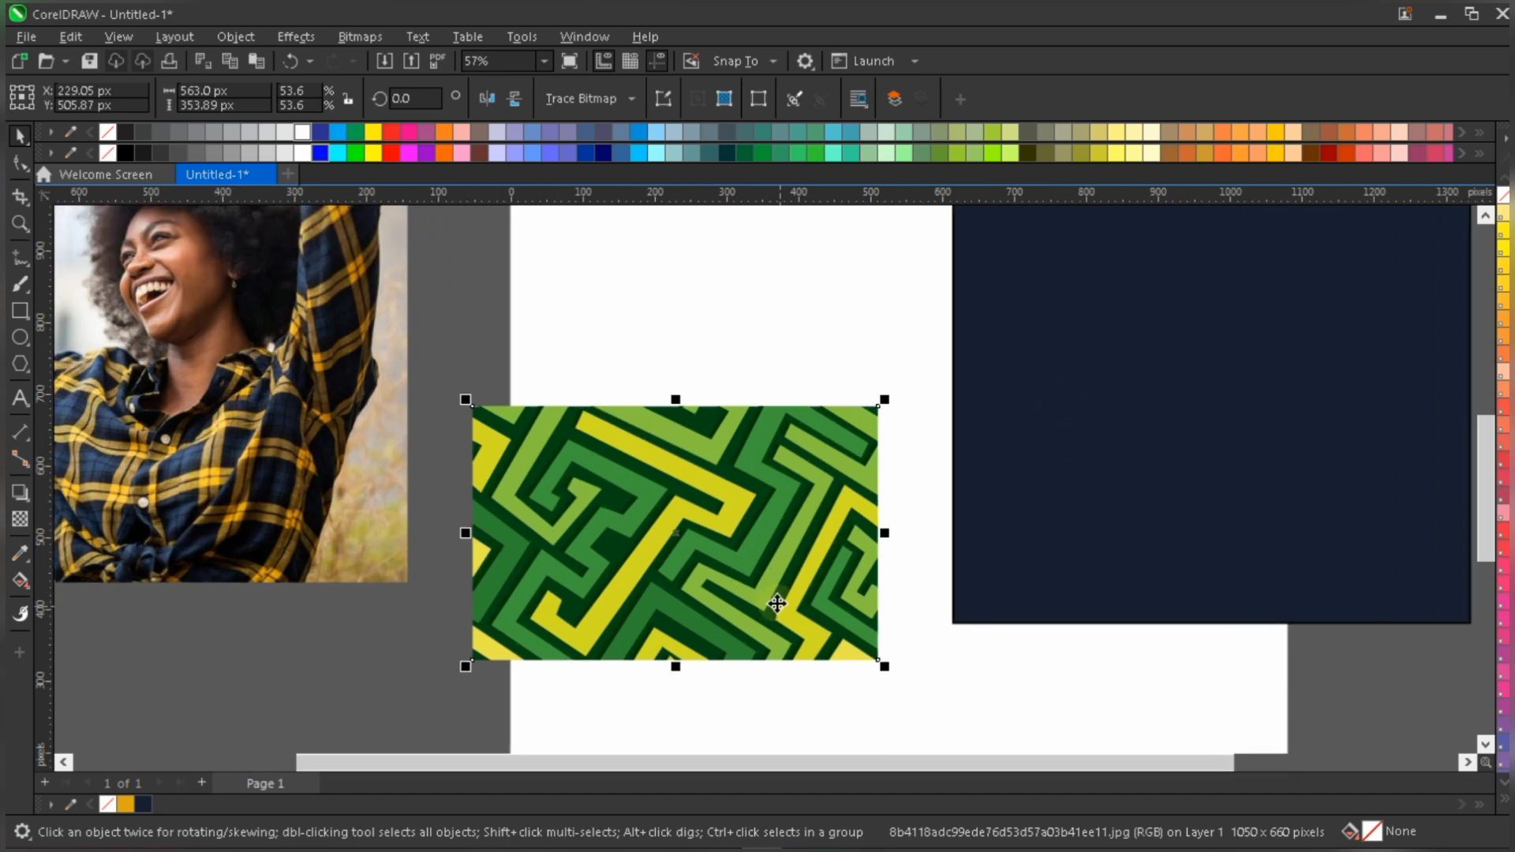
pyautogui.scroll(1, 777, 601)
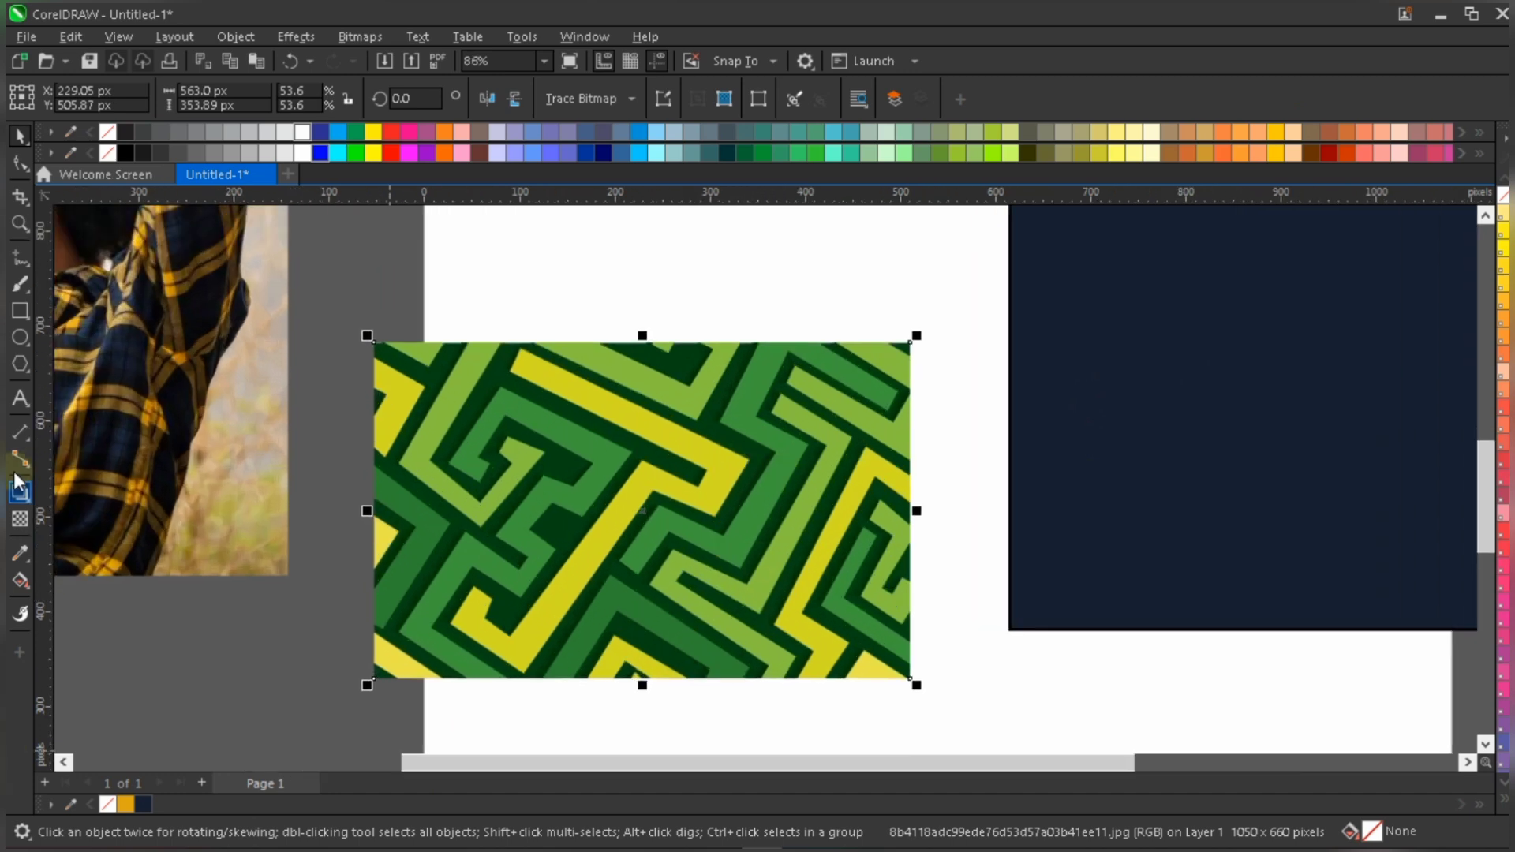
pyautogui.click(19, 554)
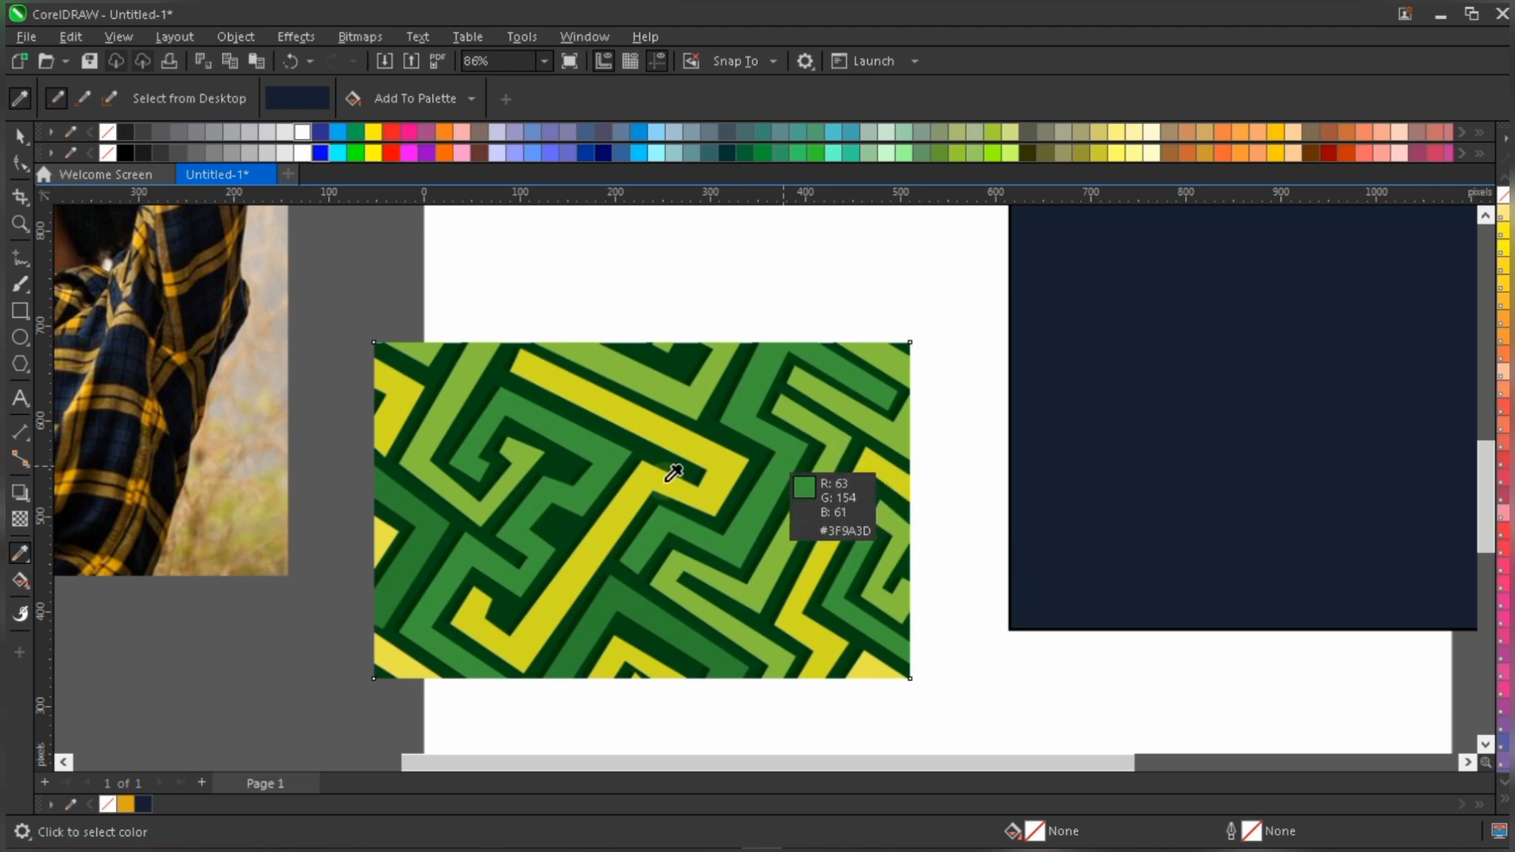
pyautogui.scroll(3, 673, 472)
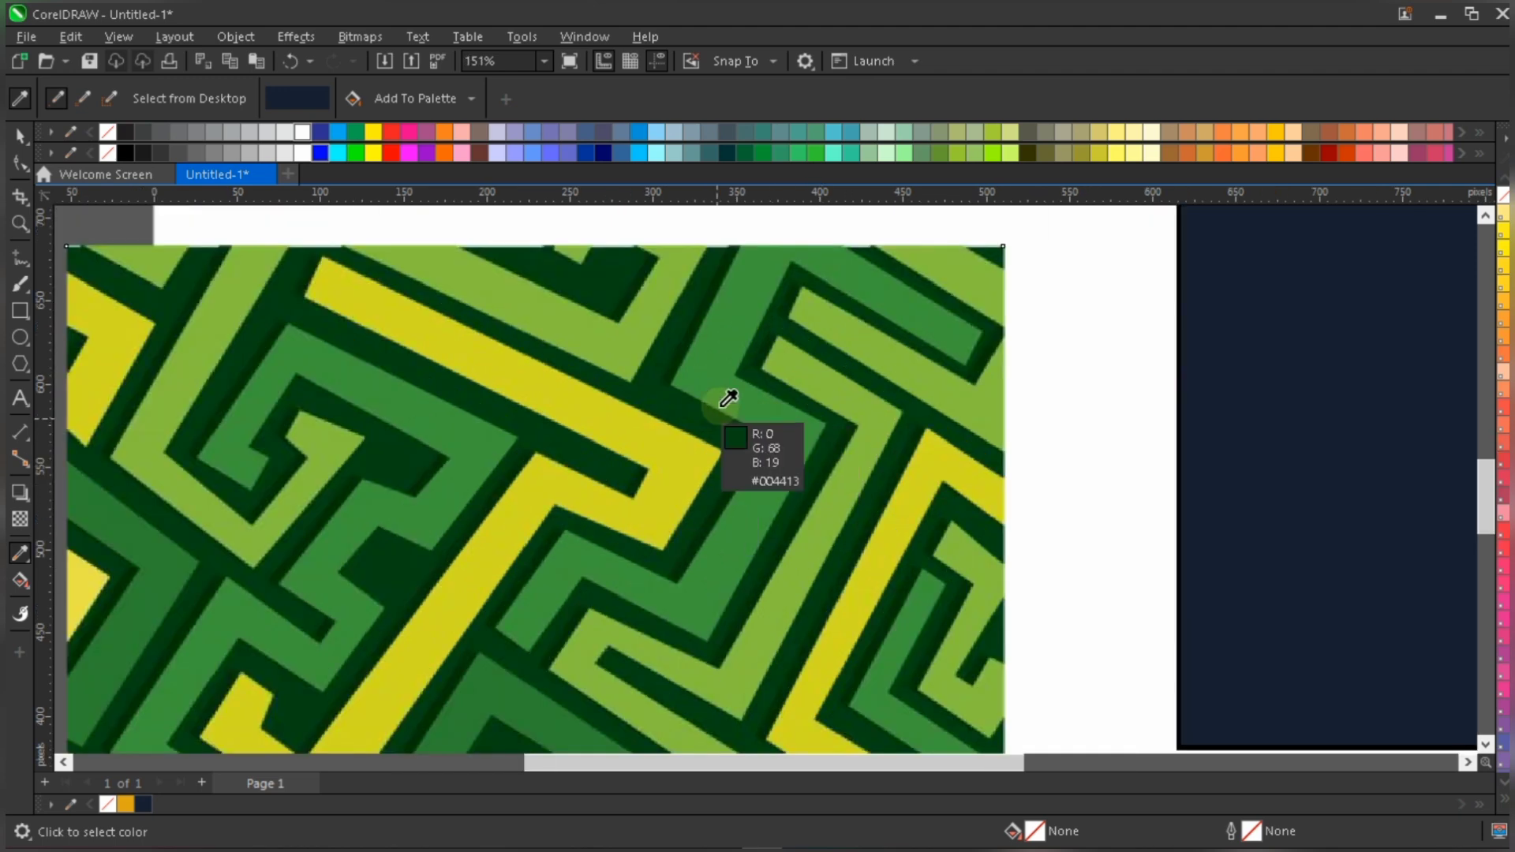
pyautogui.scroll(-2, 718, 410)
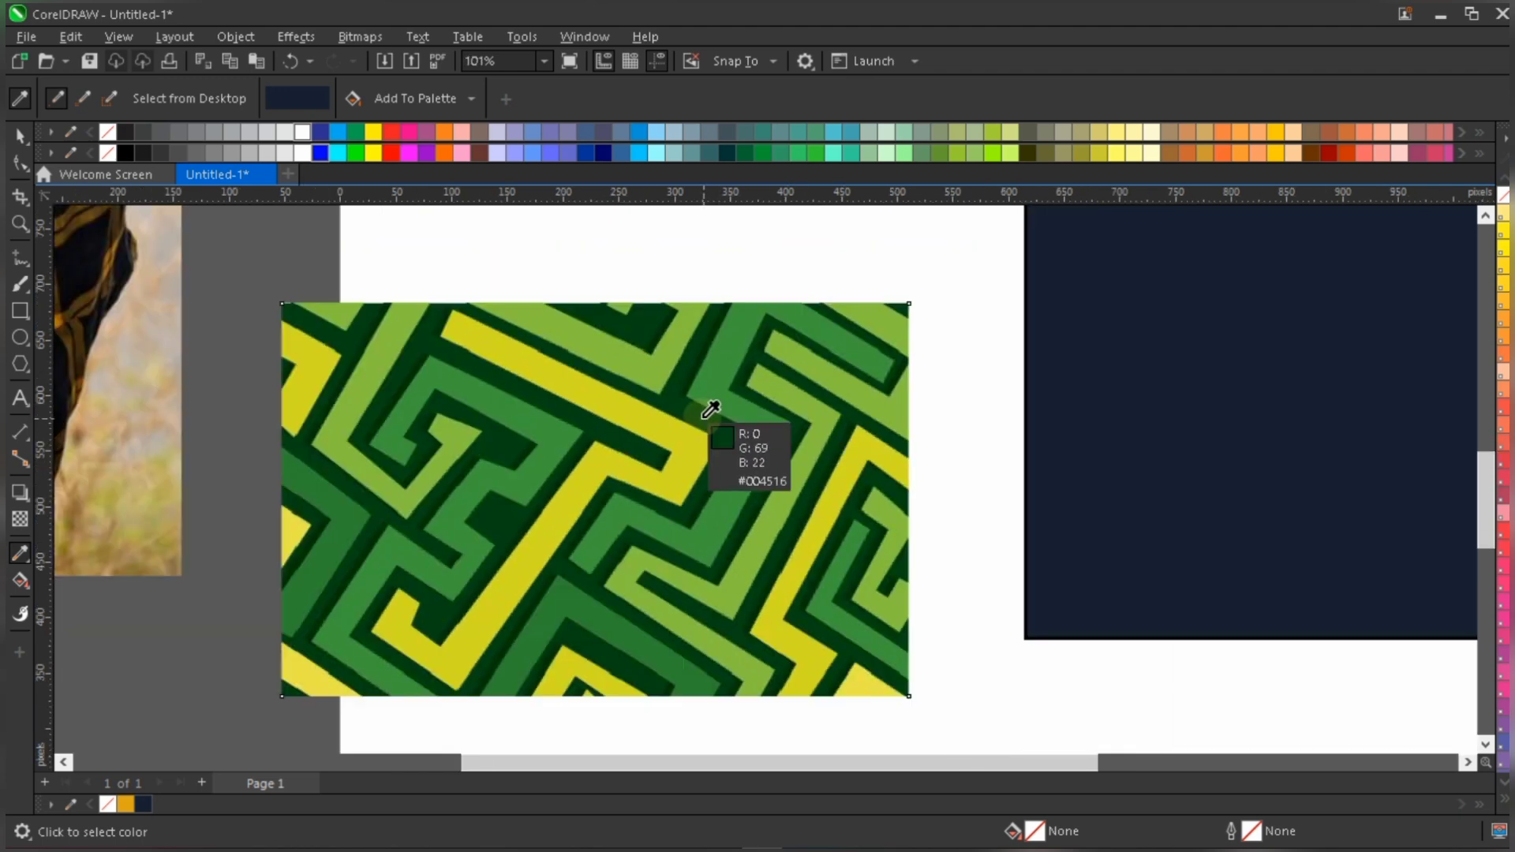
pyautogui.click(769, 409)
pyautogui.scroll(-2, 590, 431)
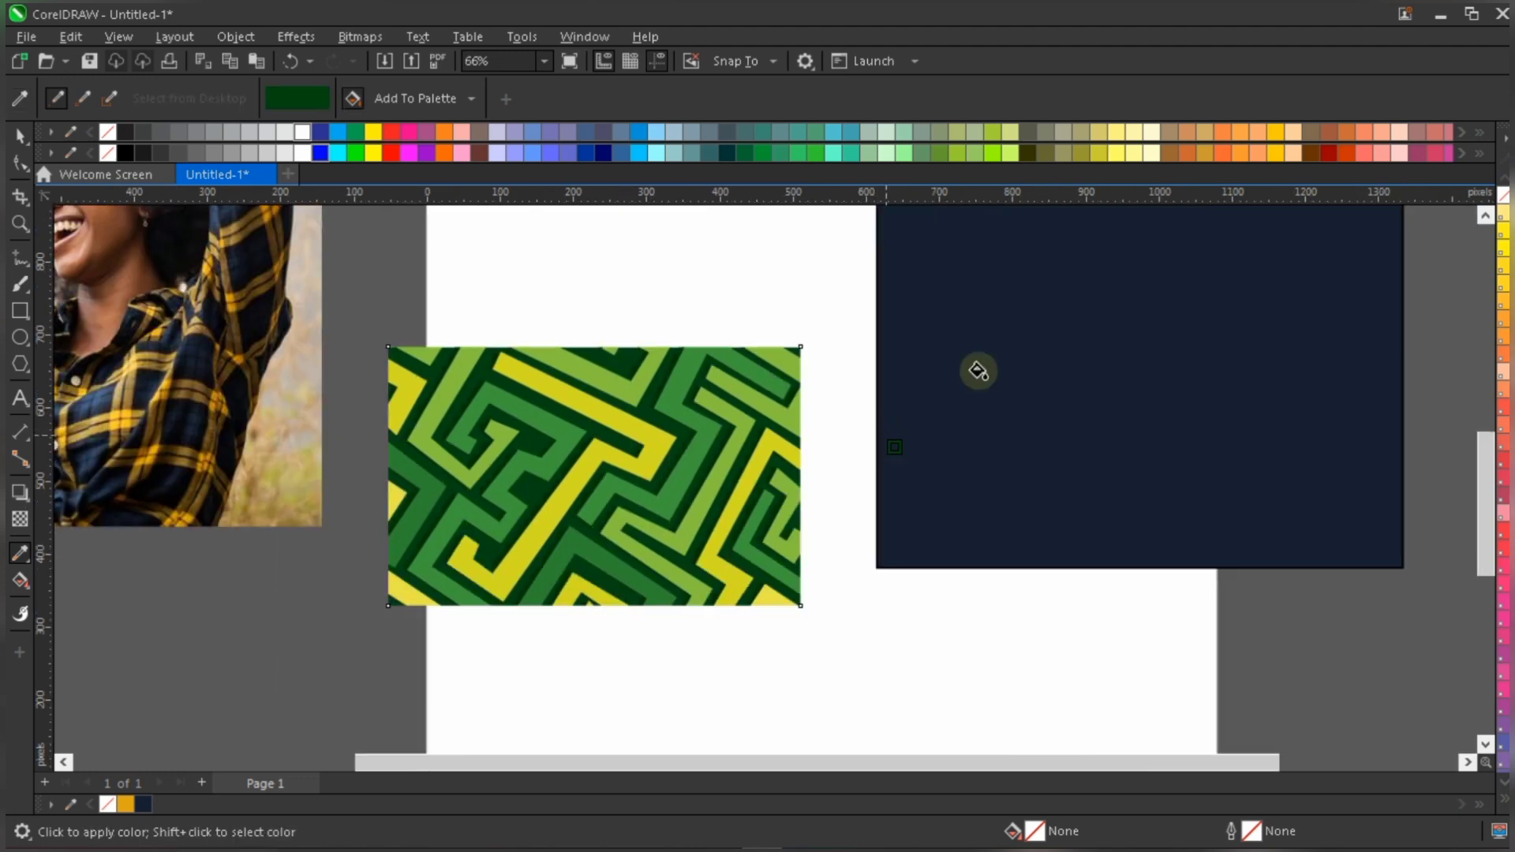
pyautogui.click(981, 373)
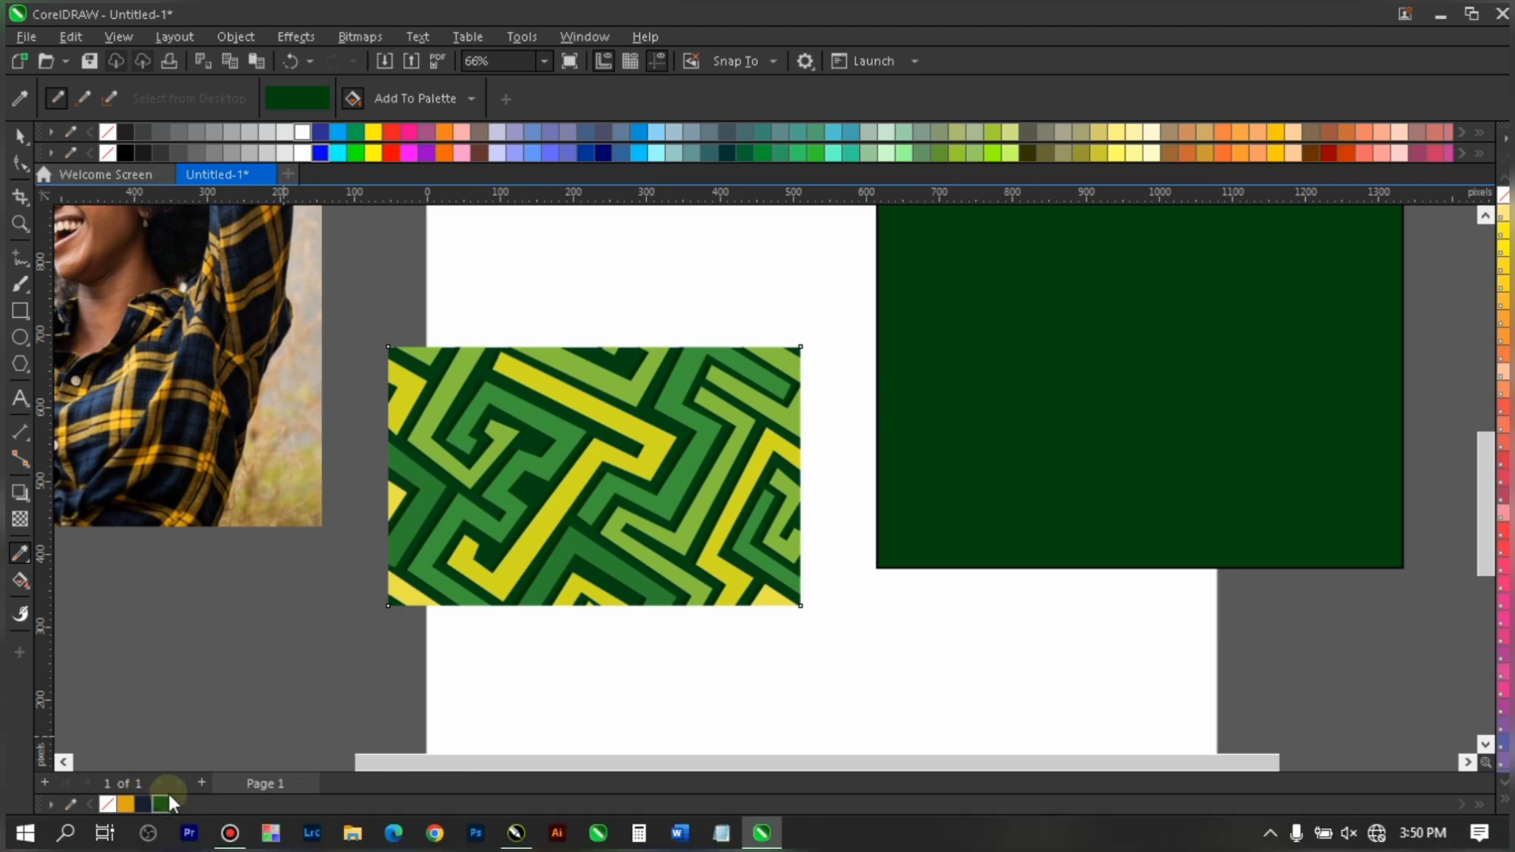
# - Sample the light green #87C241 from the maze image and apply it as the rectangle's fill
pyautogui.scroll(-3, 949, 519)
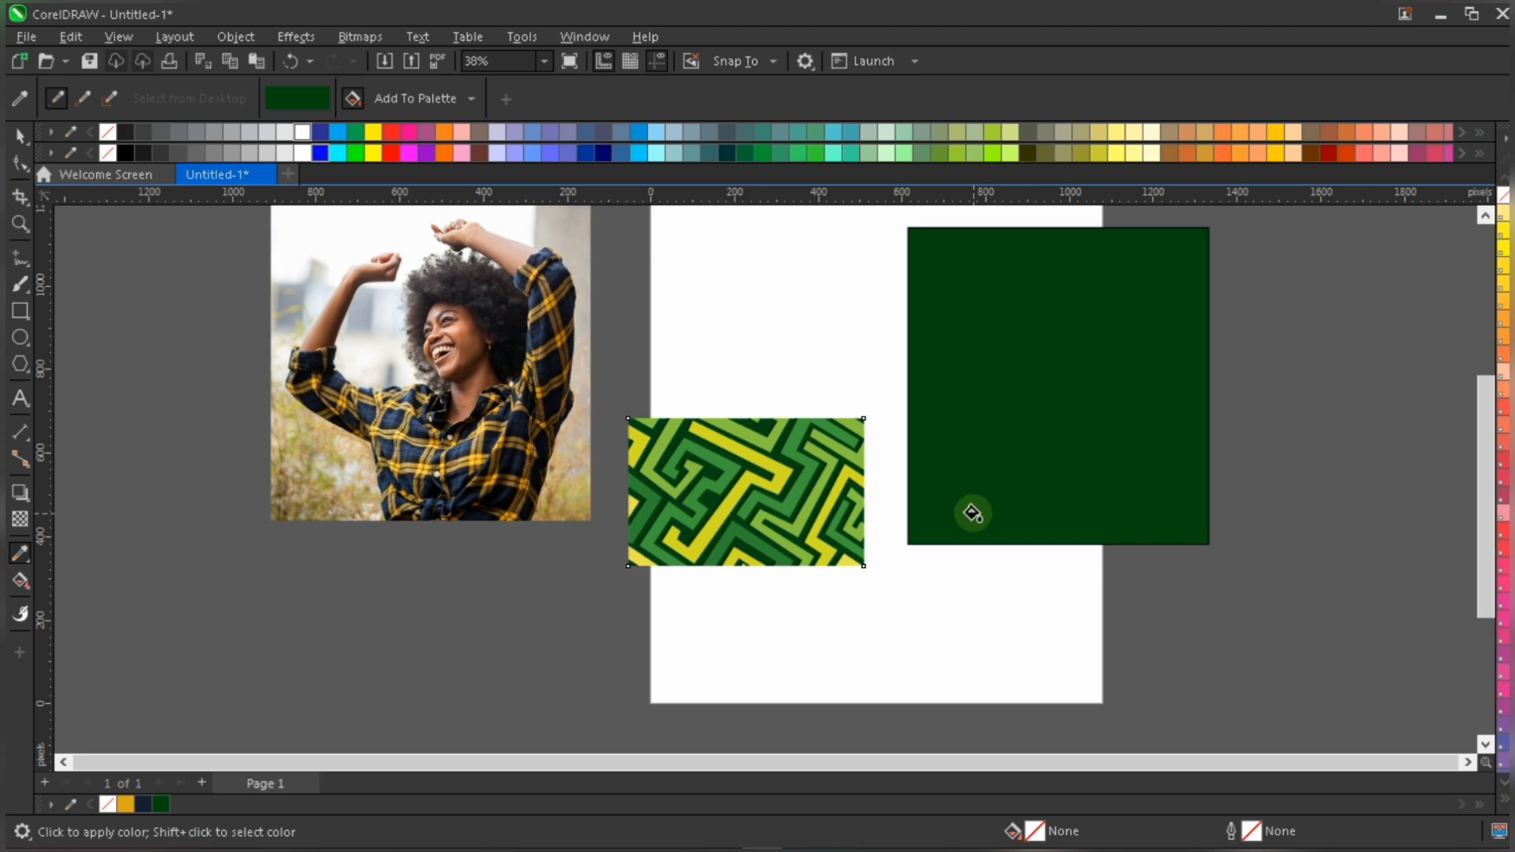
pyautogui.scroll(2, 840, 528)
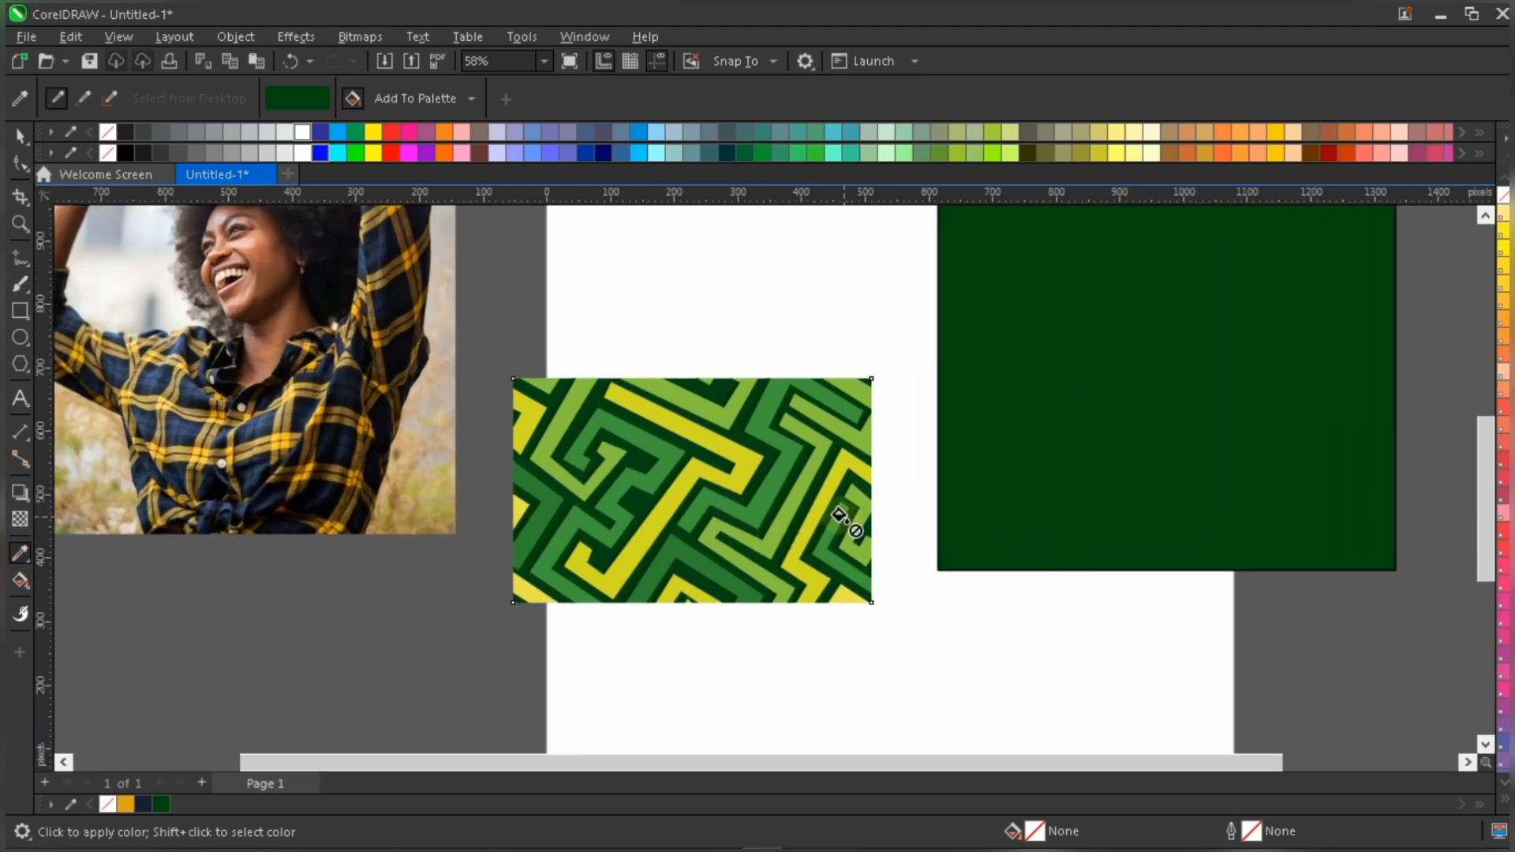
pyautogui.press('space')
pyautogui.click(20, 553)
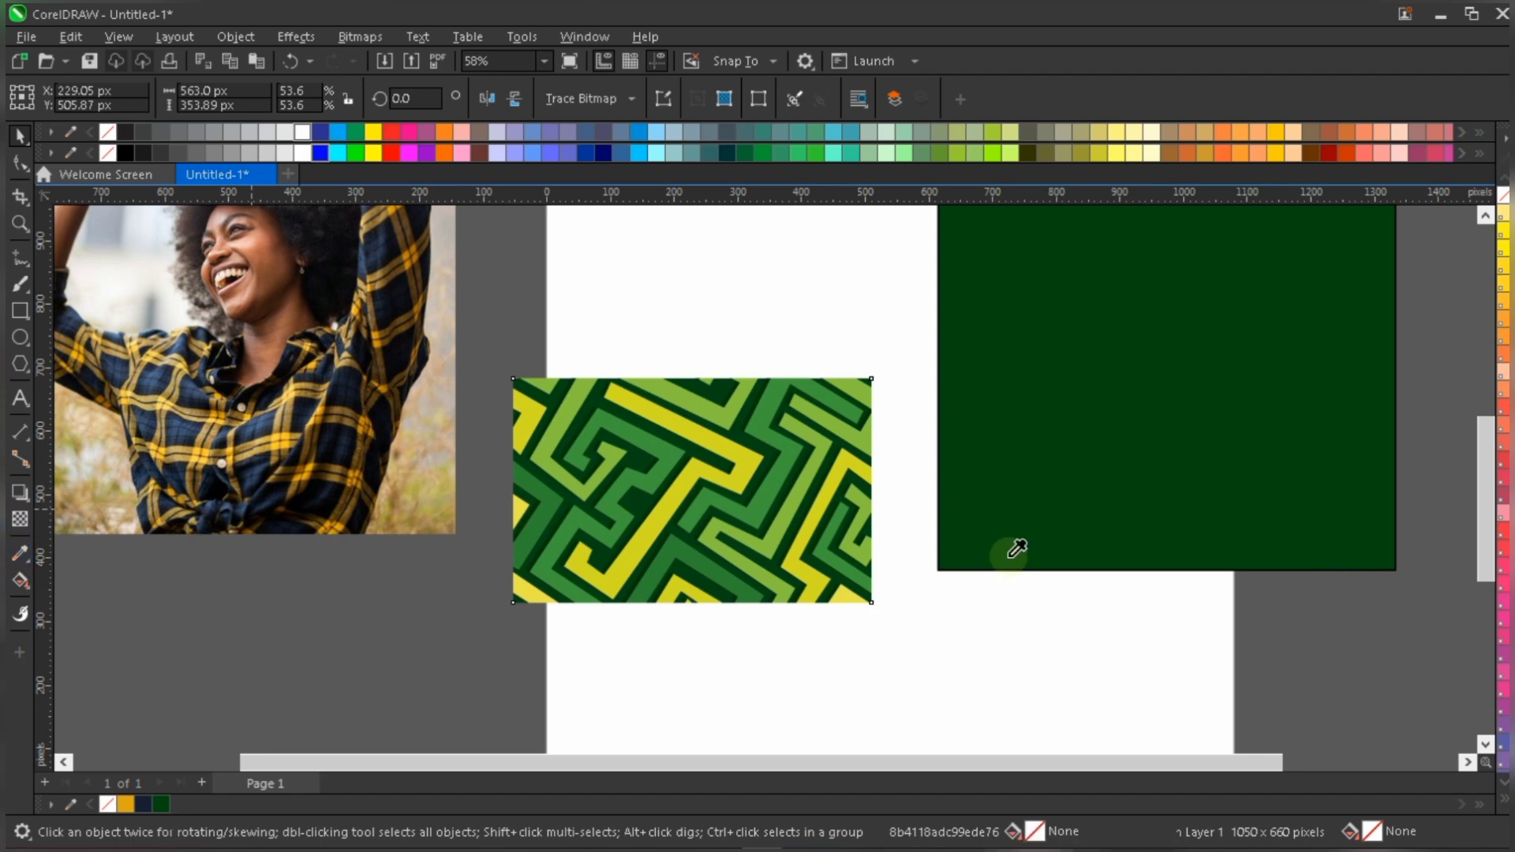
pyautogui.scroll(1, 819, 533)
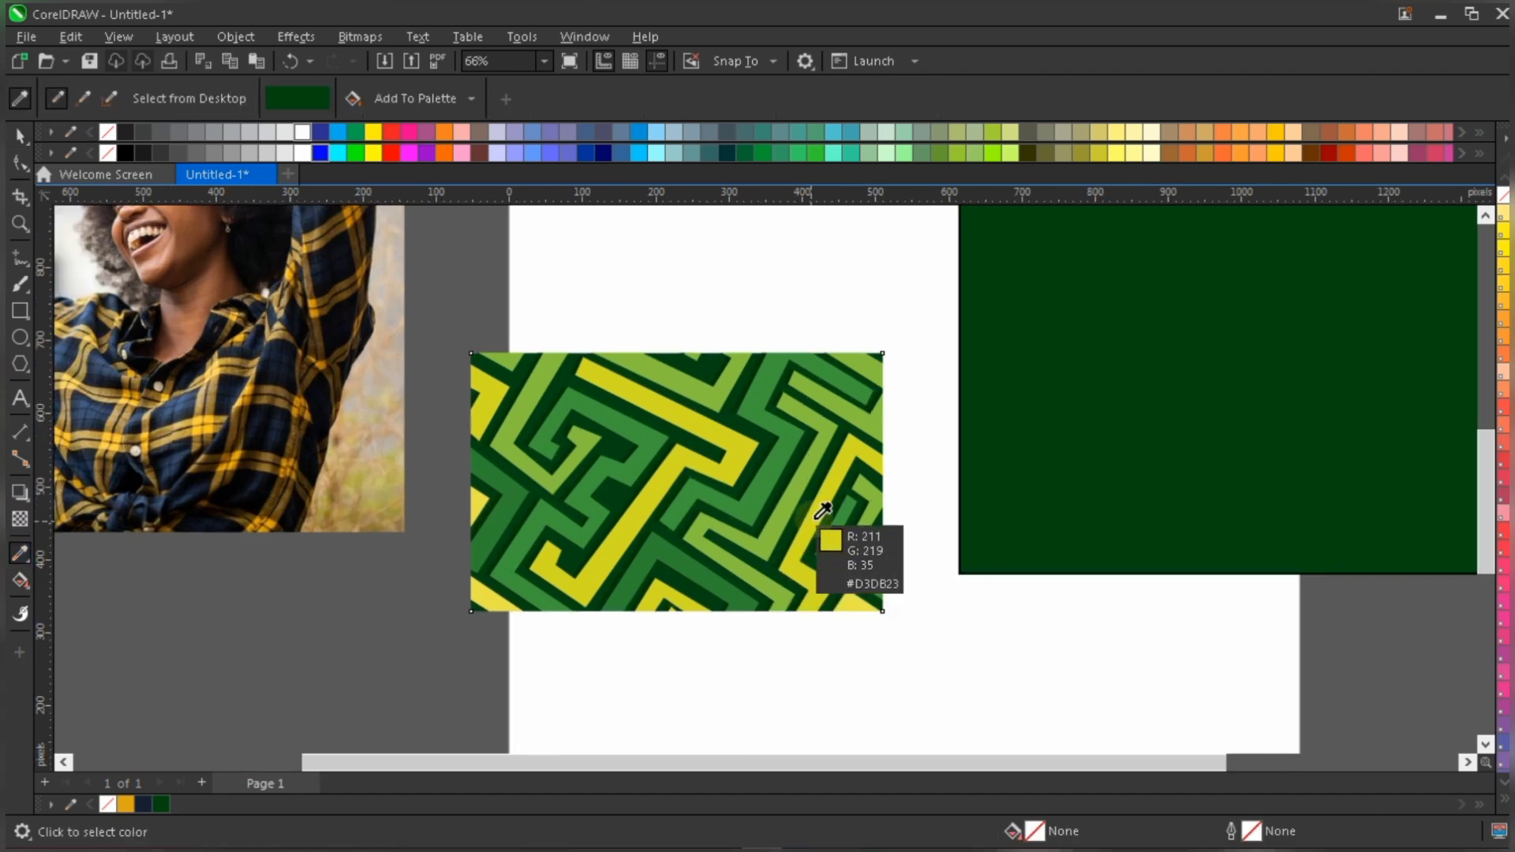
pyautogui.click(808, 470)
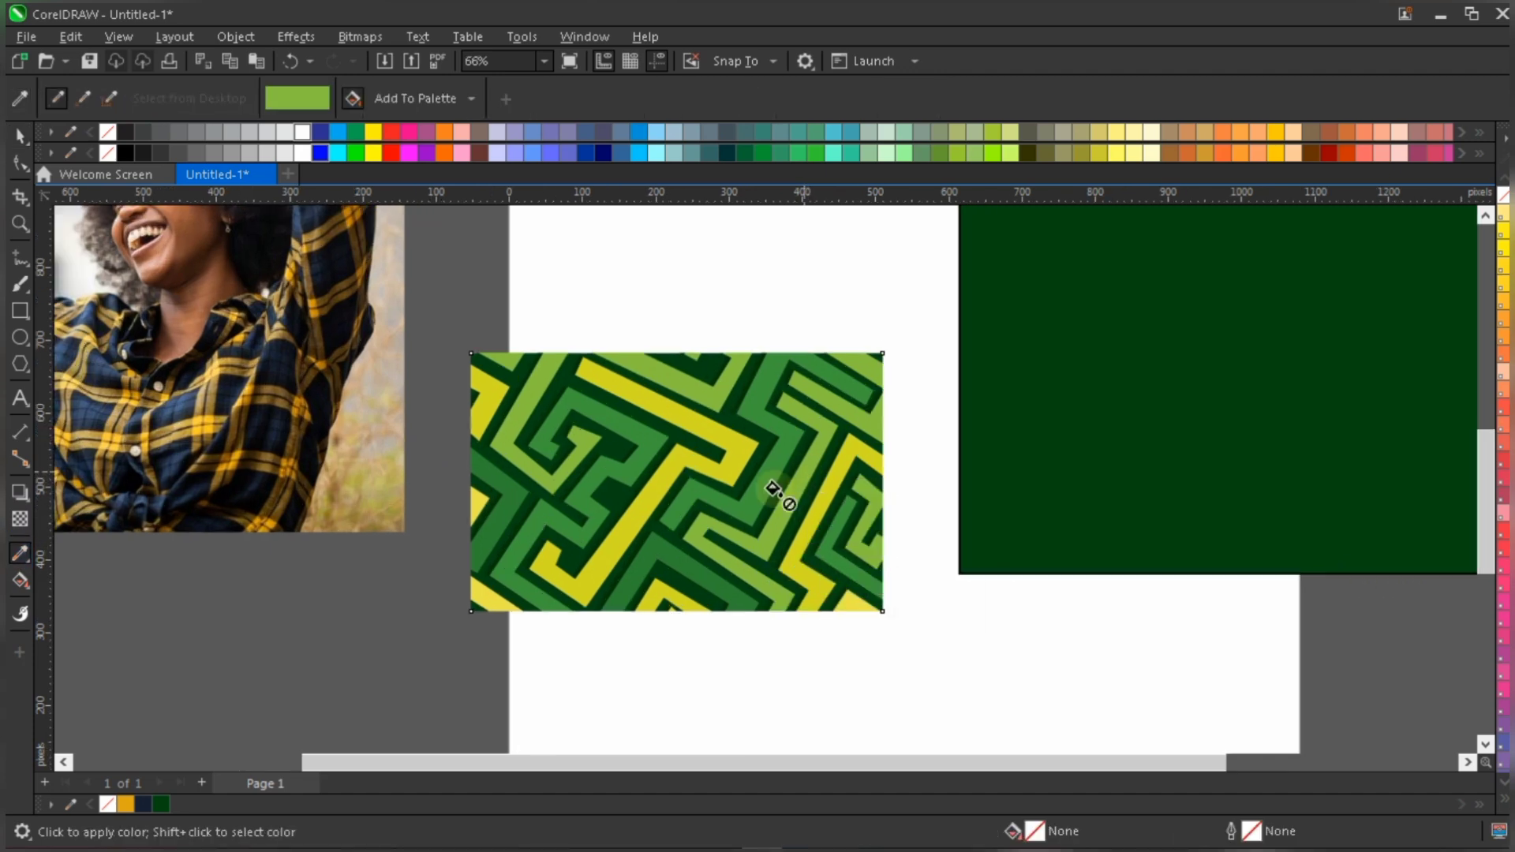
pyautogui.scroll(-2, 778, 497)
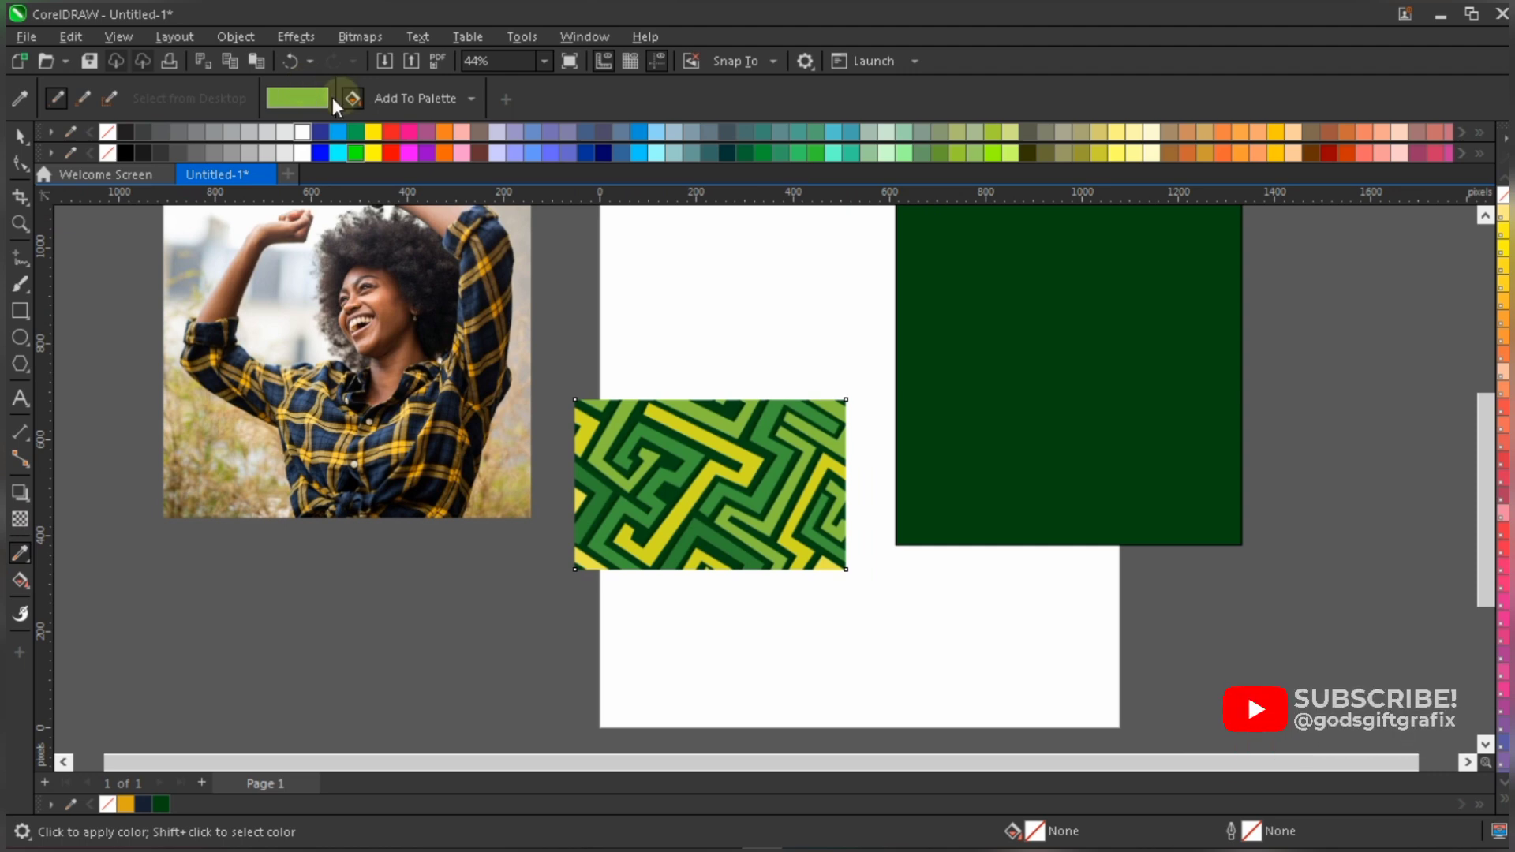
pyautogui.click(983, 444)
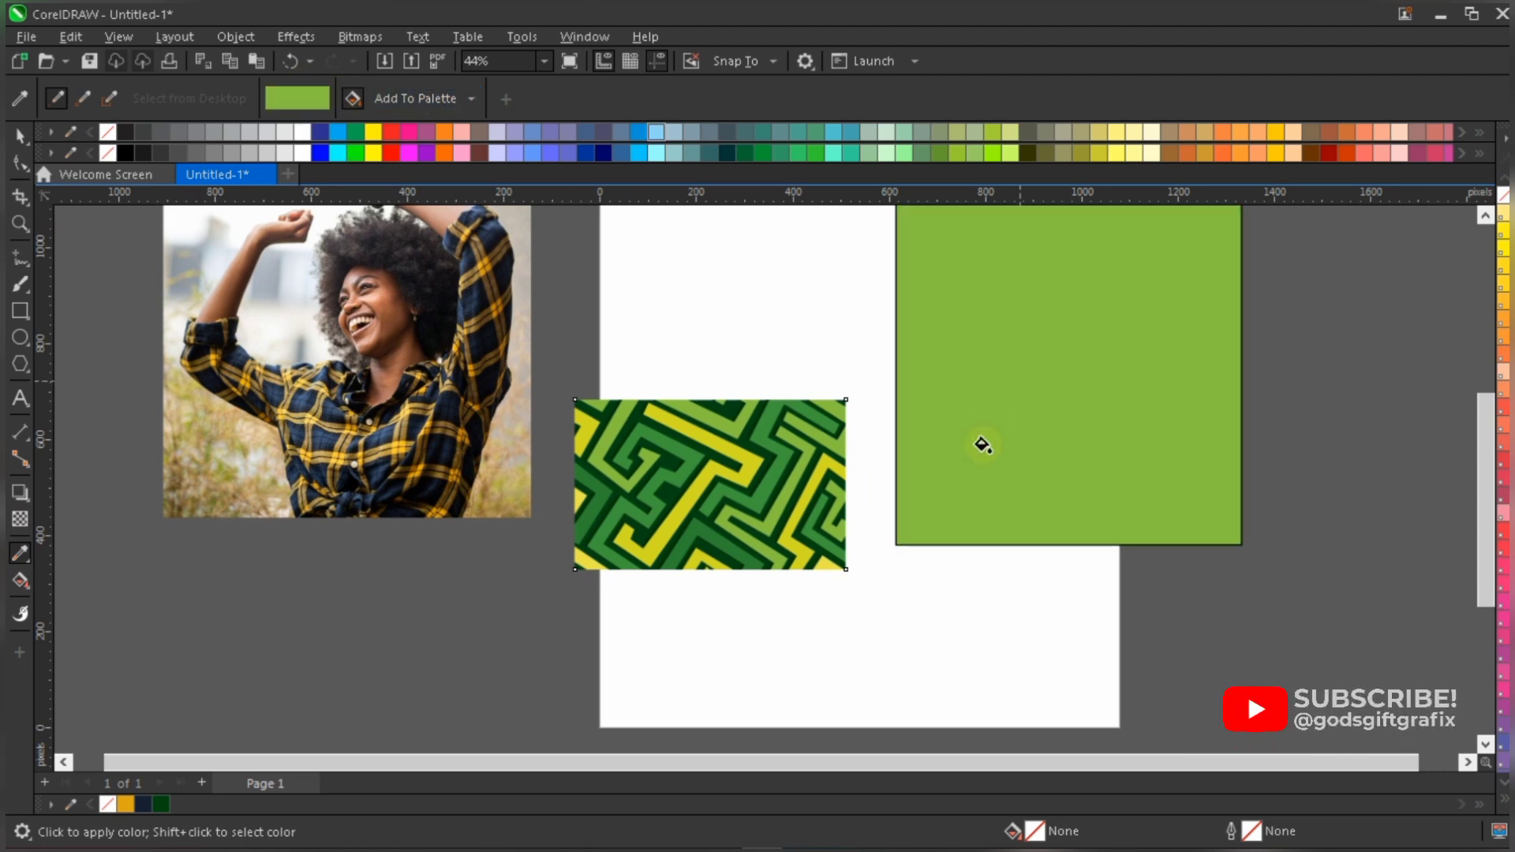
# - Delete the maze image and the light green rectangle, keeping only the photo of the woman
pyautogui.scroll(-2, 962, 489)
pyautogui.scroll(1, 1060, 413)
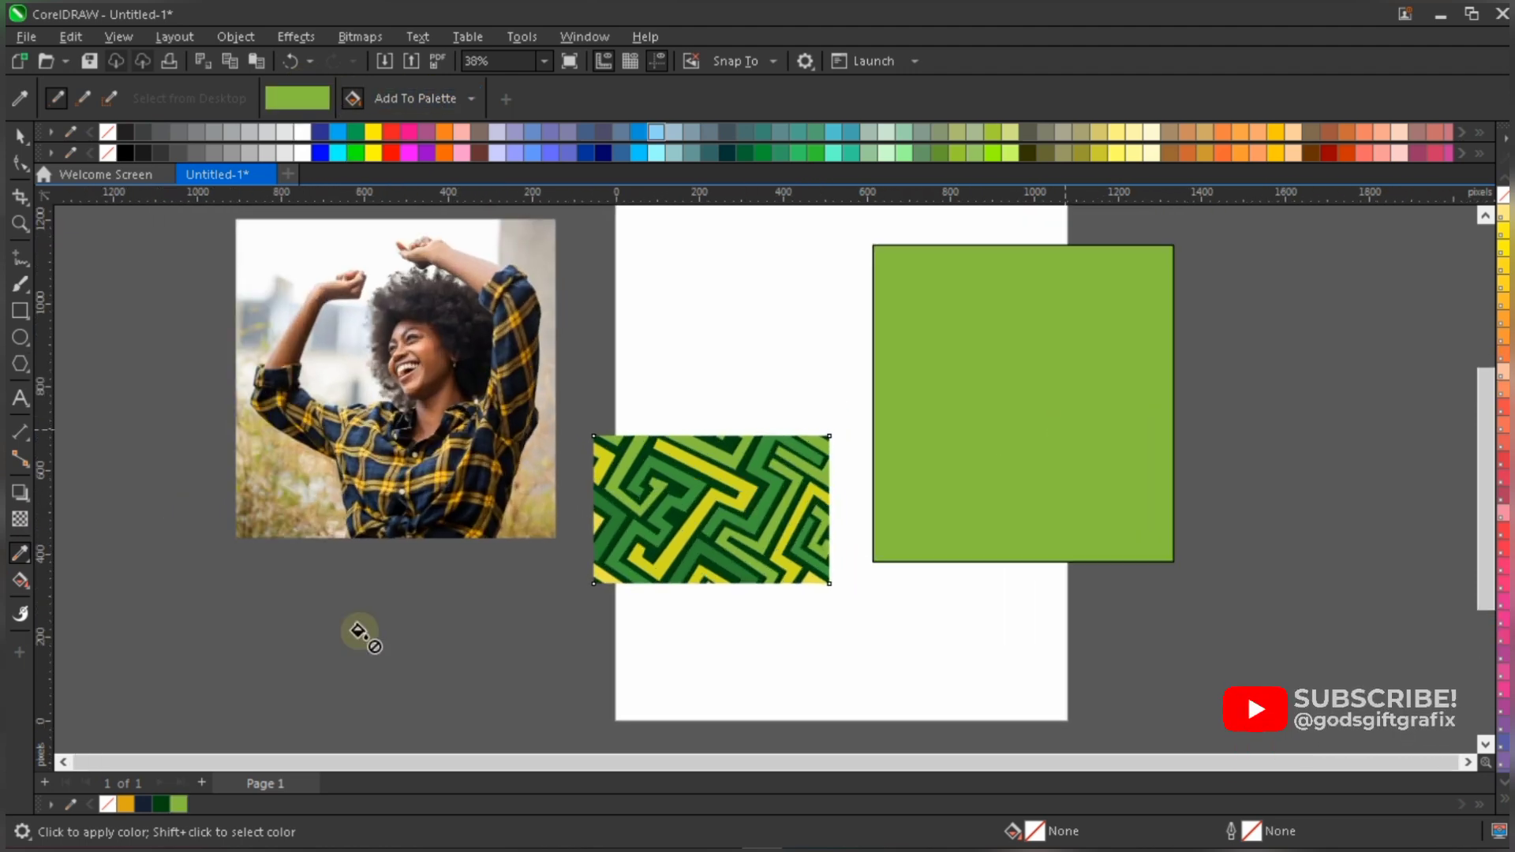
pyautogui.press('space')
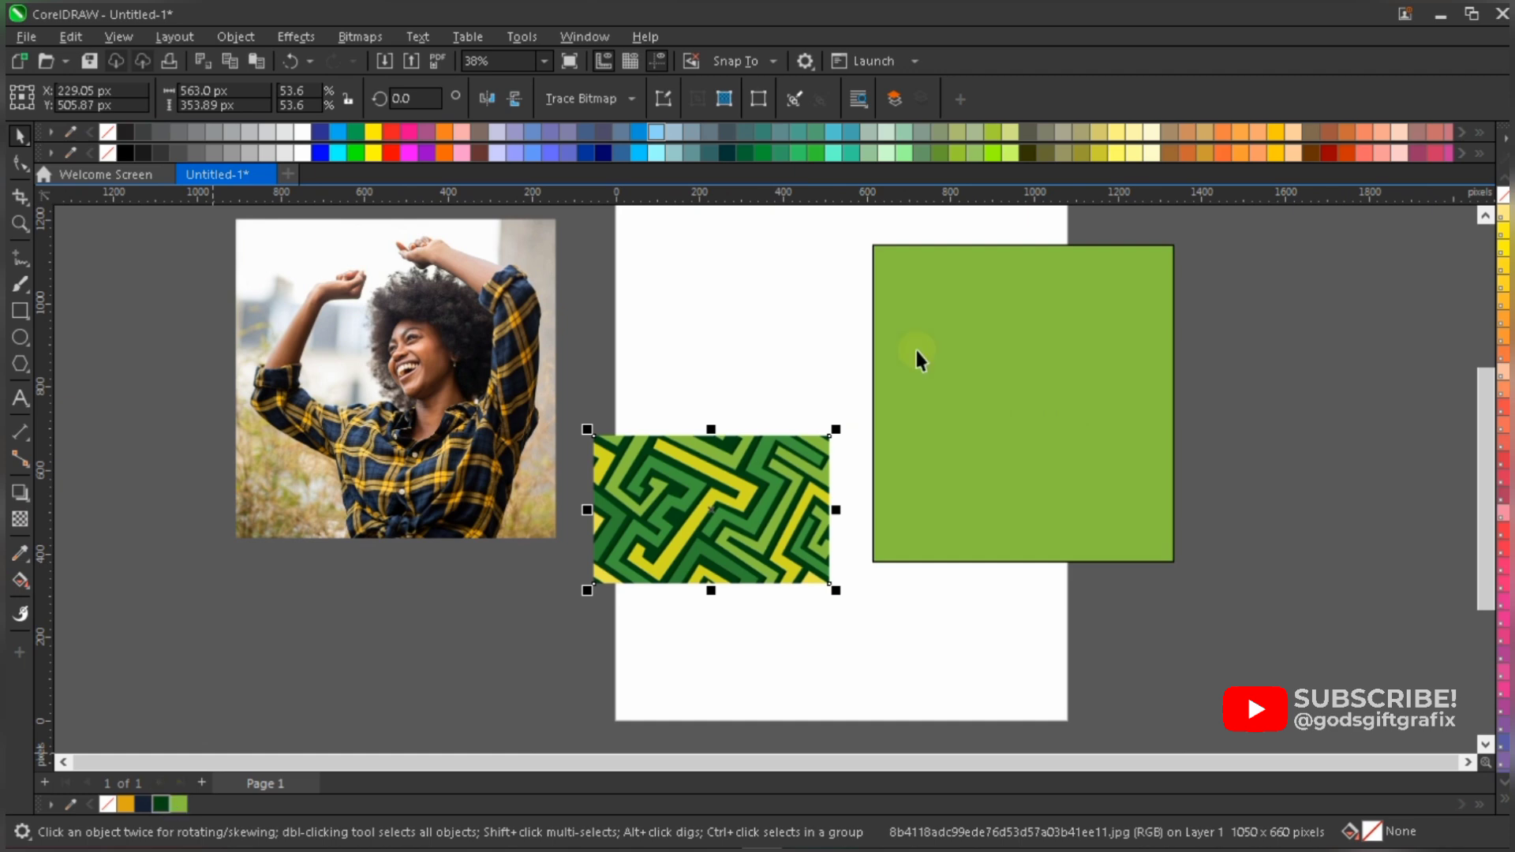
pyautogui.press('Delete')
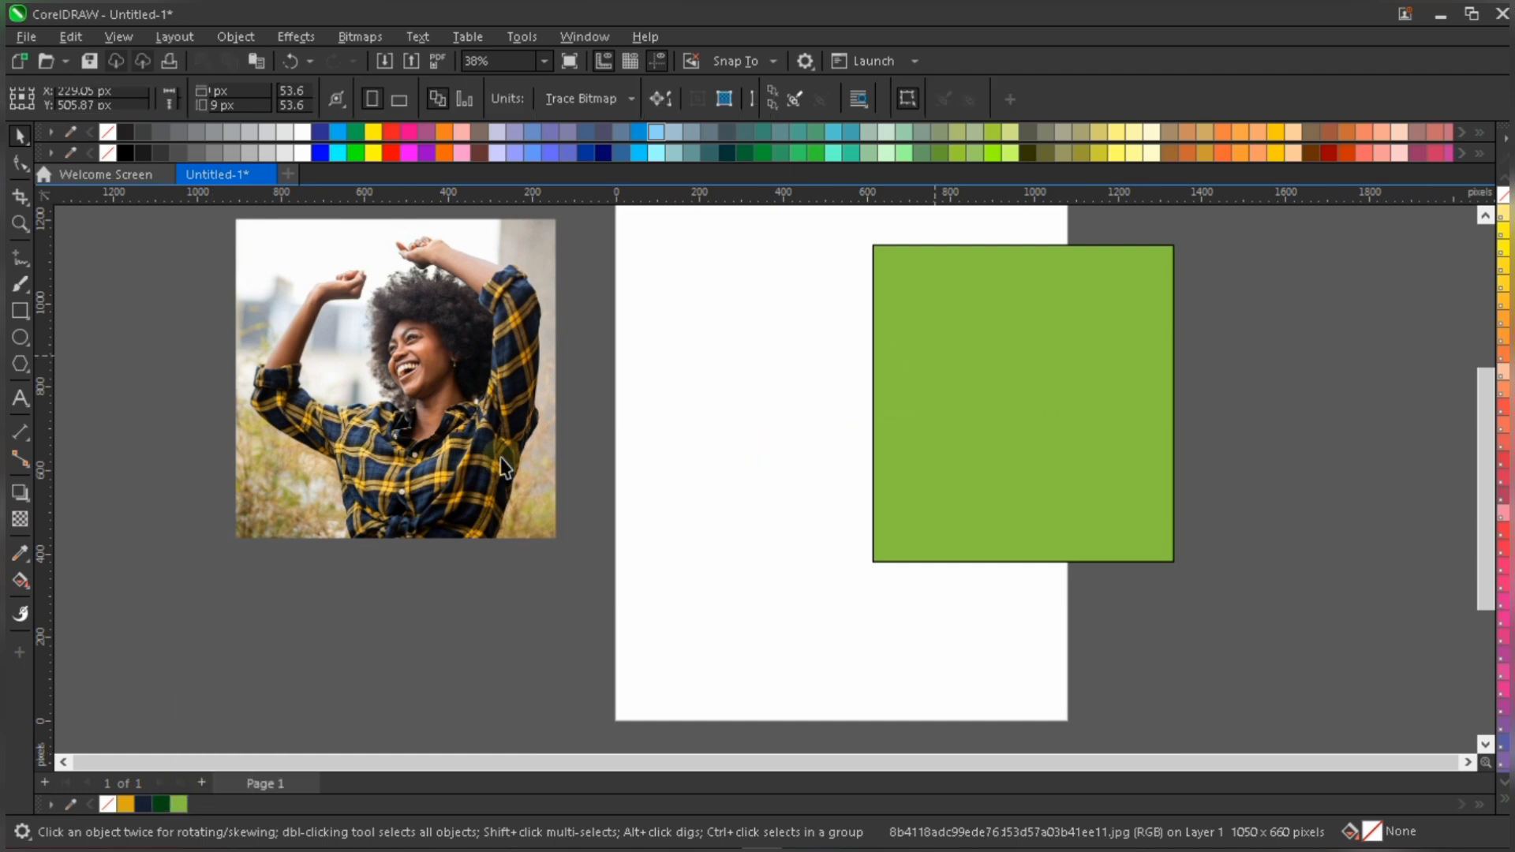
pyautogui.click(759, 406)
# - Move the woman's photo onto the upper part of the page and enlarge it to about 1,132 px square
pyautogui.scroll(-1, 503, 475)
pyautogui.moveTo(492, 426); pyautogui.dragTo(759, 407)
pyautogui.moveTo(820, 510); pyautogui.dragTo(897, 589)
pyautogui.moveTo(823, 427); pyautogui.dragTo(857, 424)
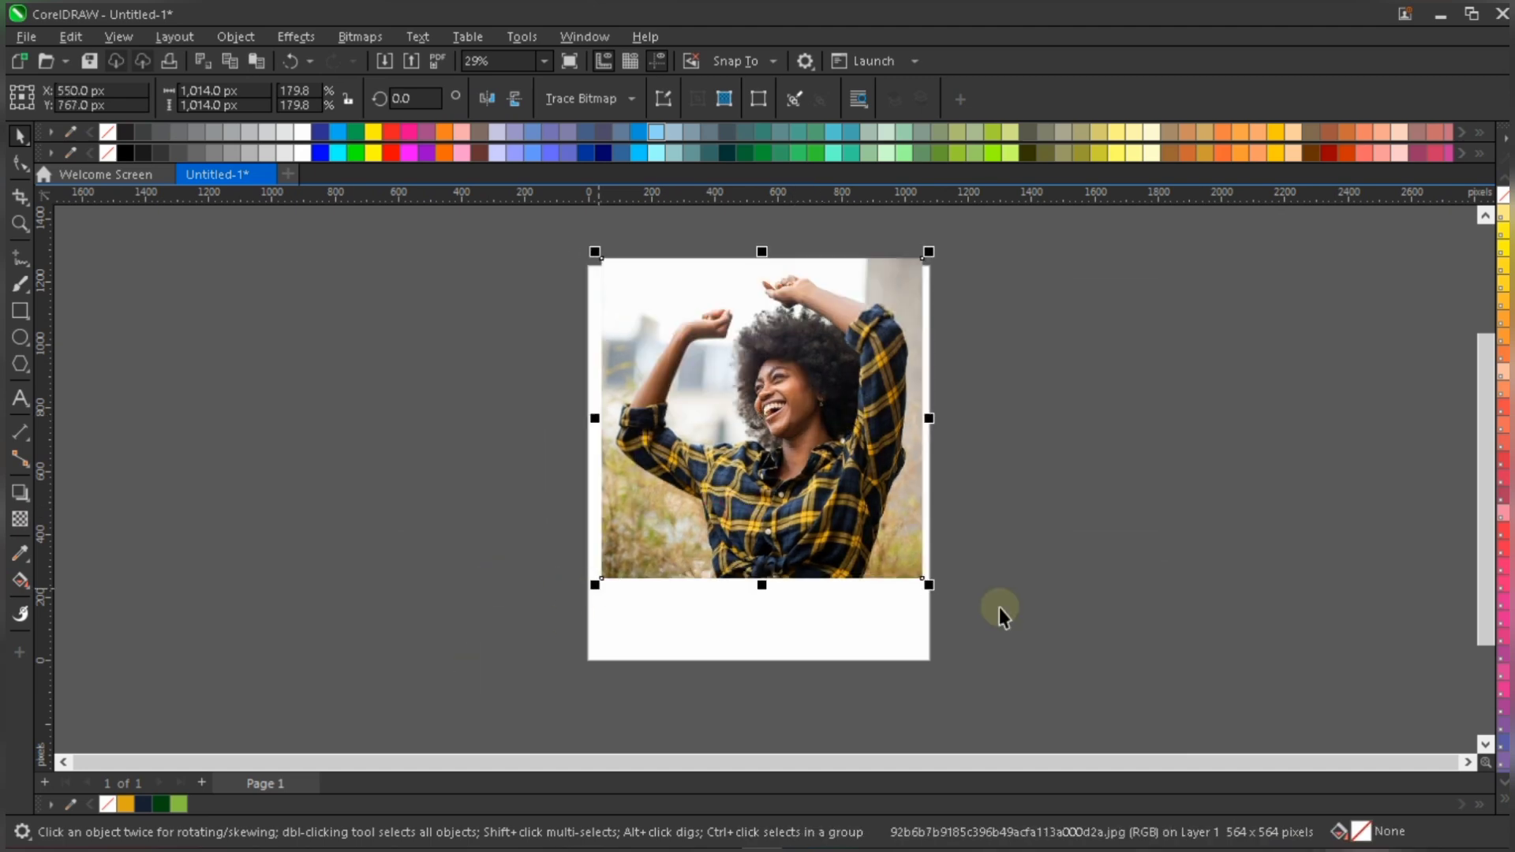
pyautogui.moveTo(928, 585); pyautogui.dragTo(939, 623)
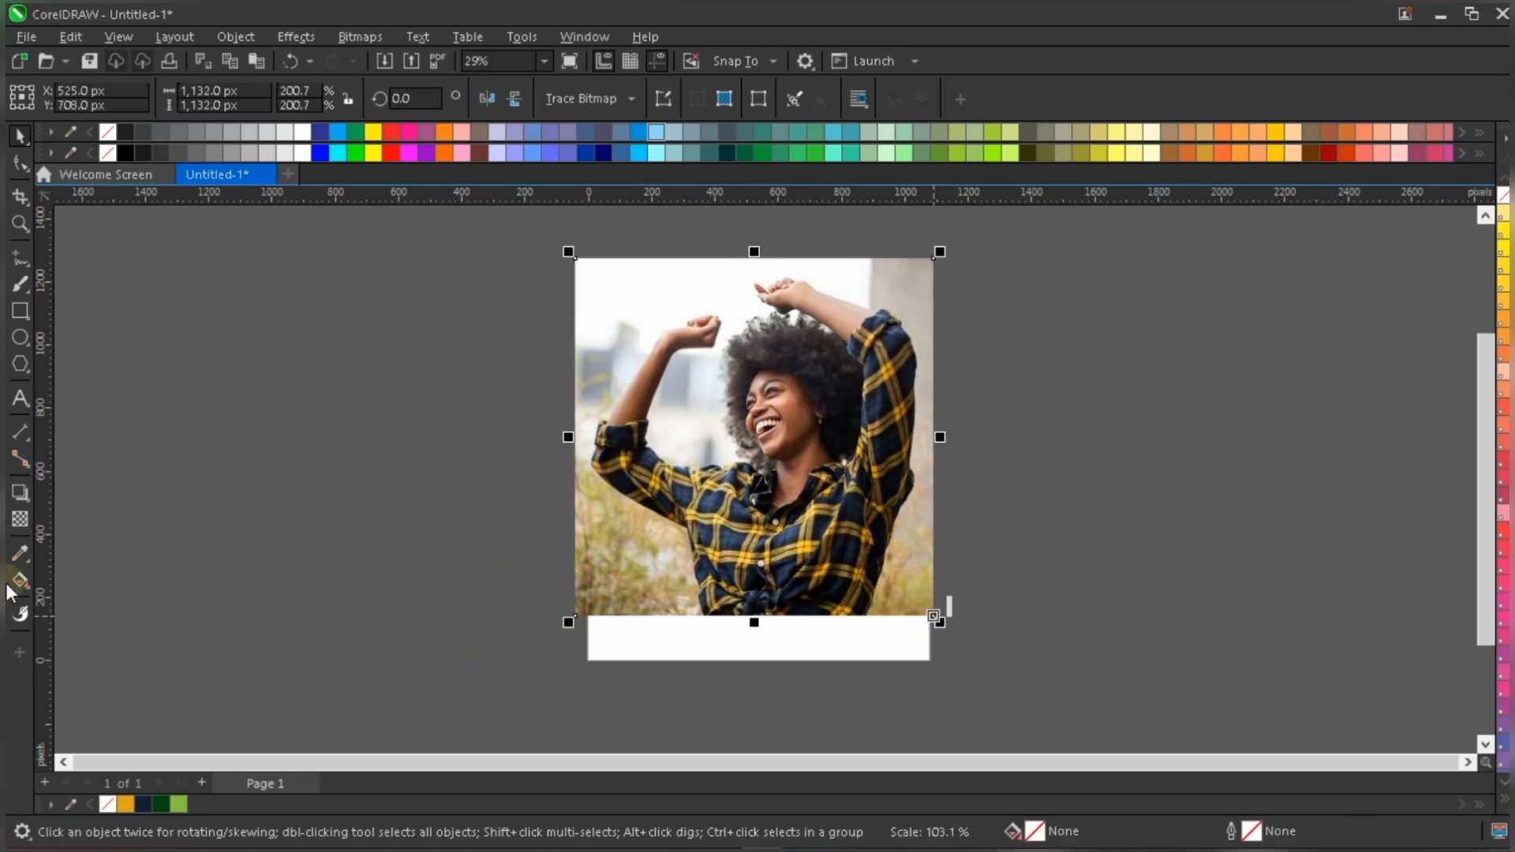
# - Fade the photo's lower edge with a vertical fountain transparency and shrink the photo to about 1,040 px square within the page
pyautogui.click(19, 521)
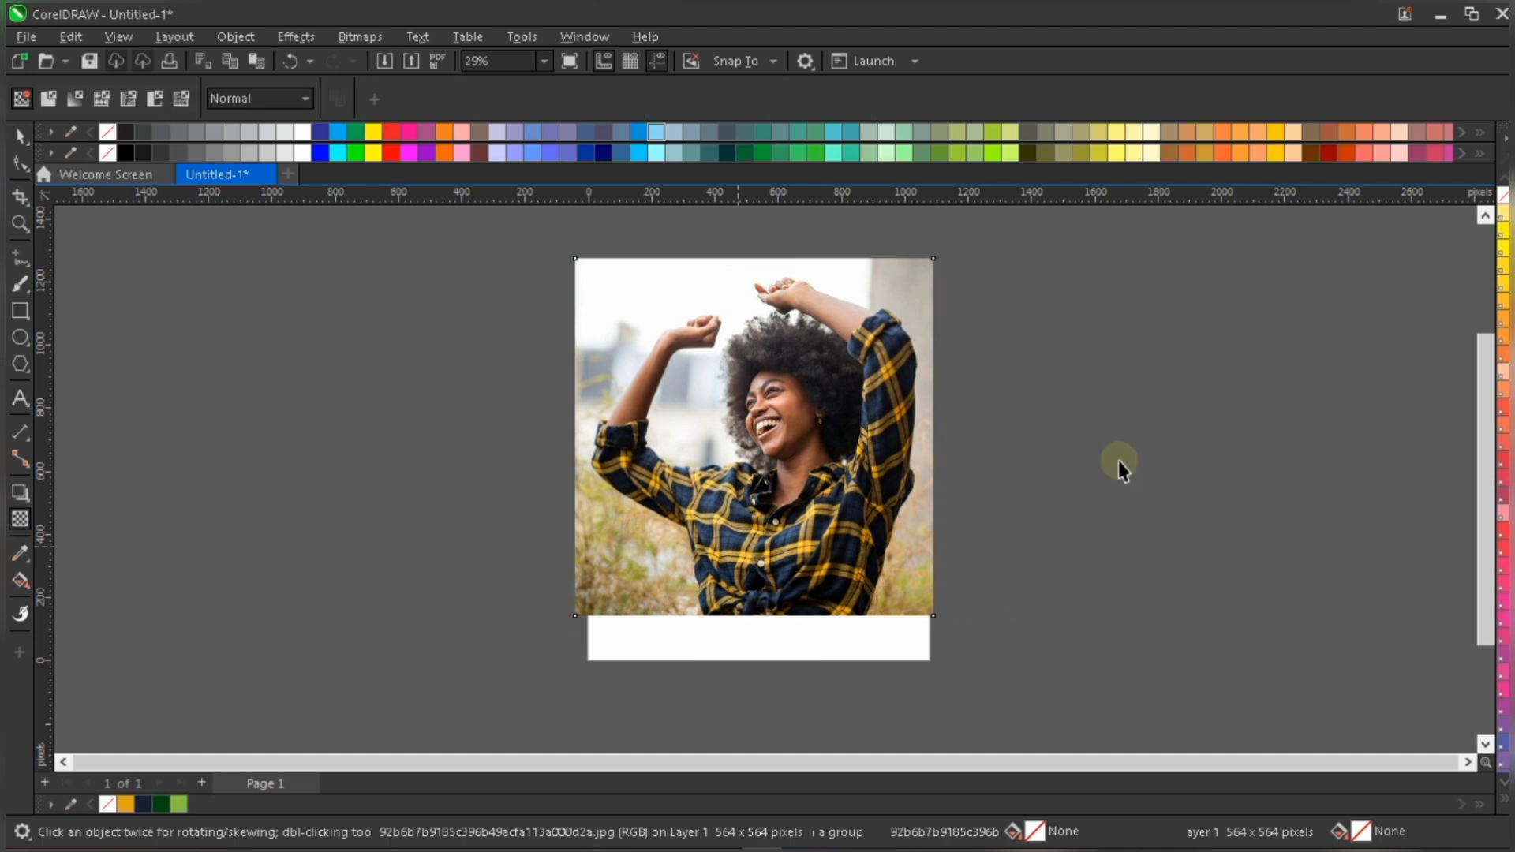
pyautogui.moveTo(755, 534); pyautogui.dragTo(755, 629)
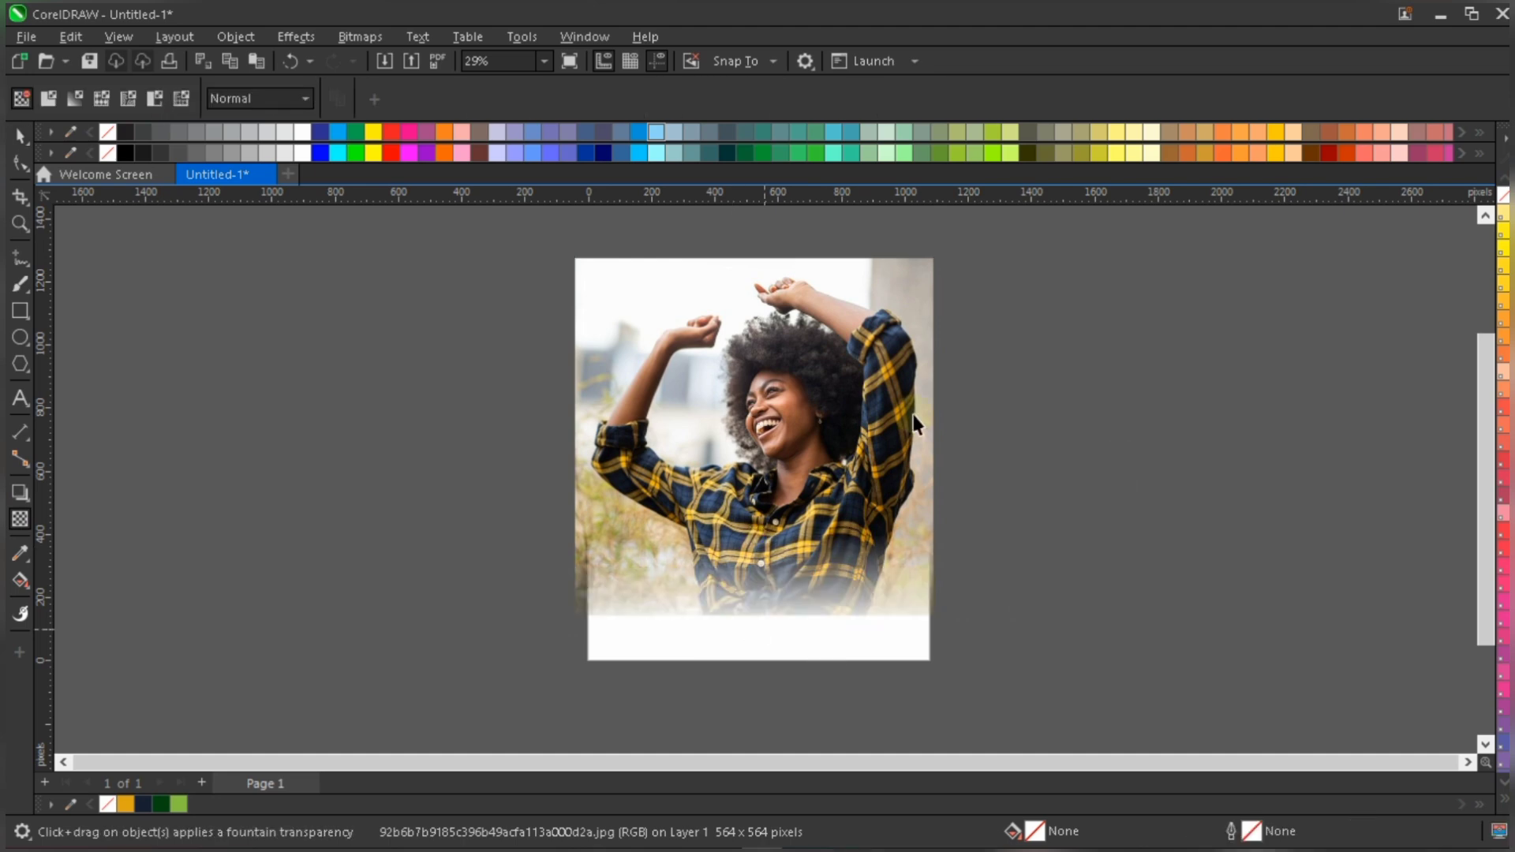
pyautogui.press('space')
pyautogui.click(1059, 345)
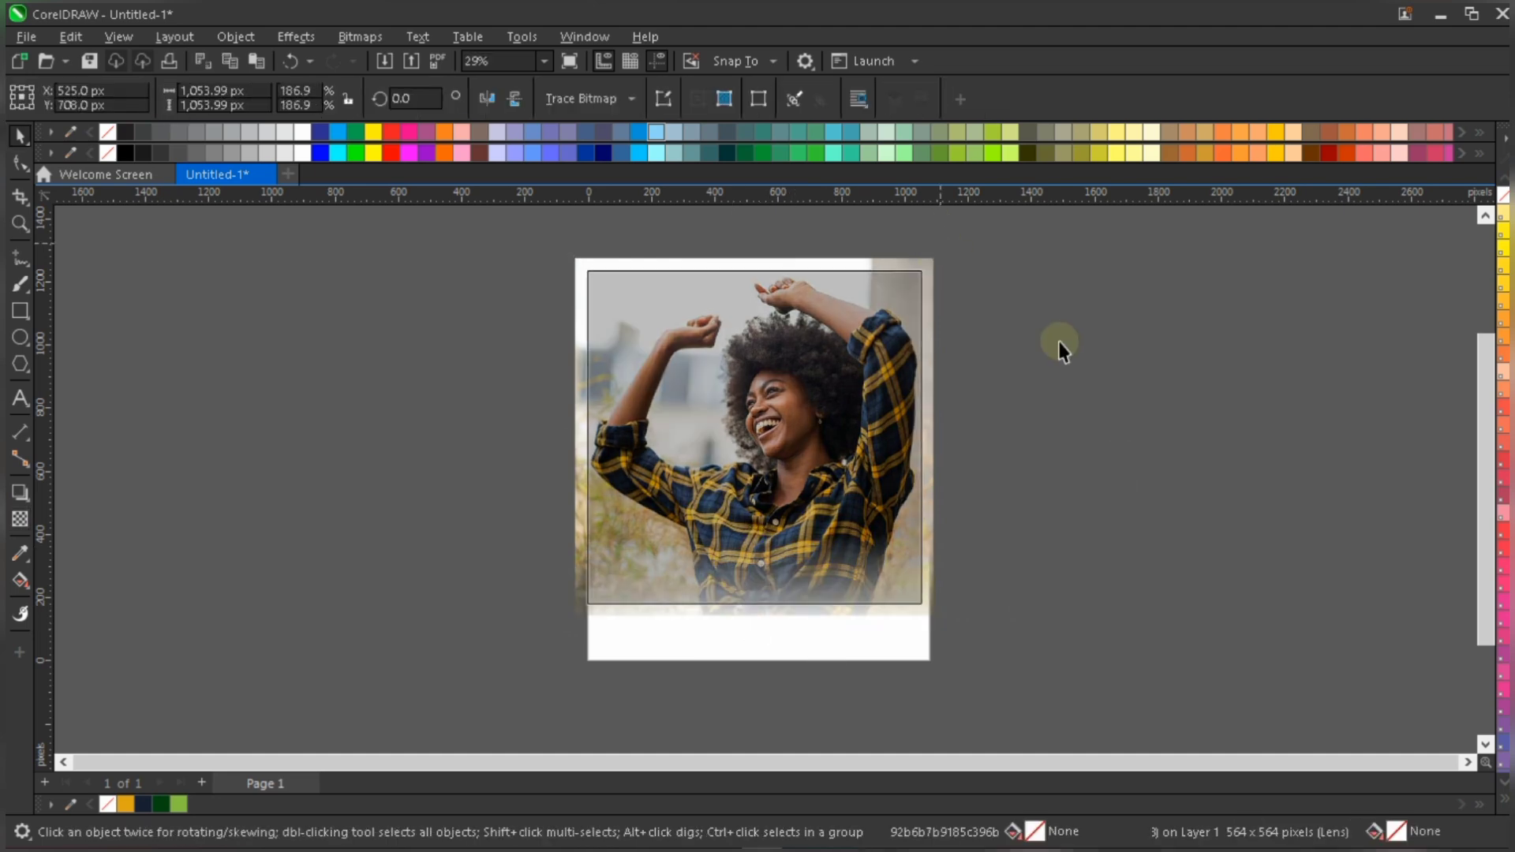
pyautogui.click(884, 656)
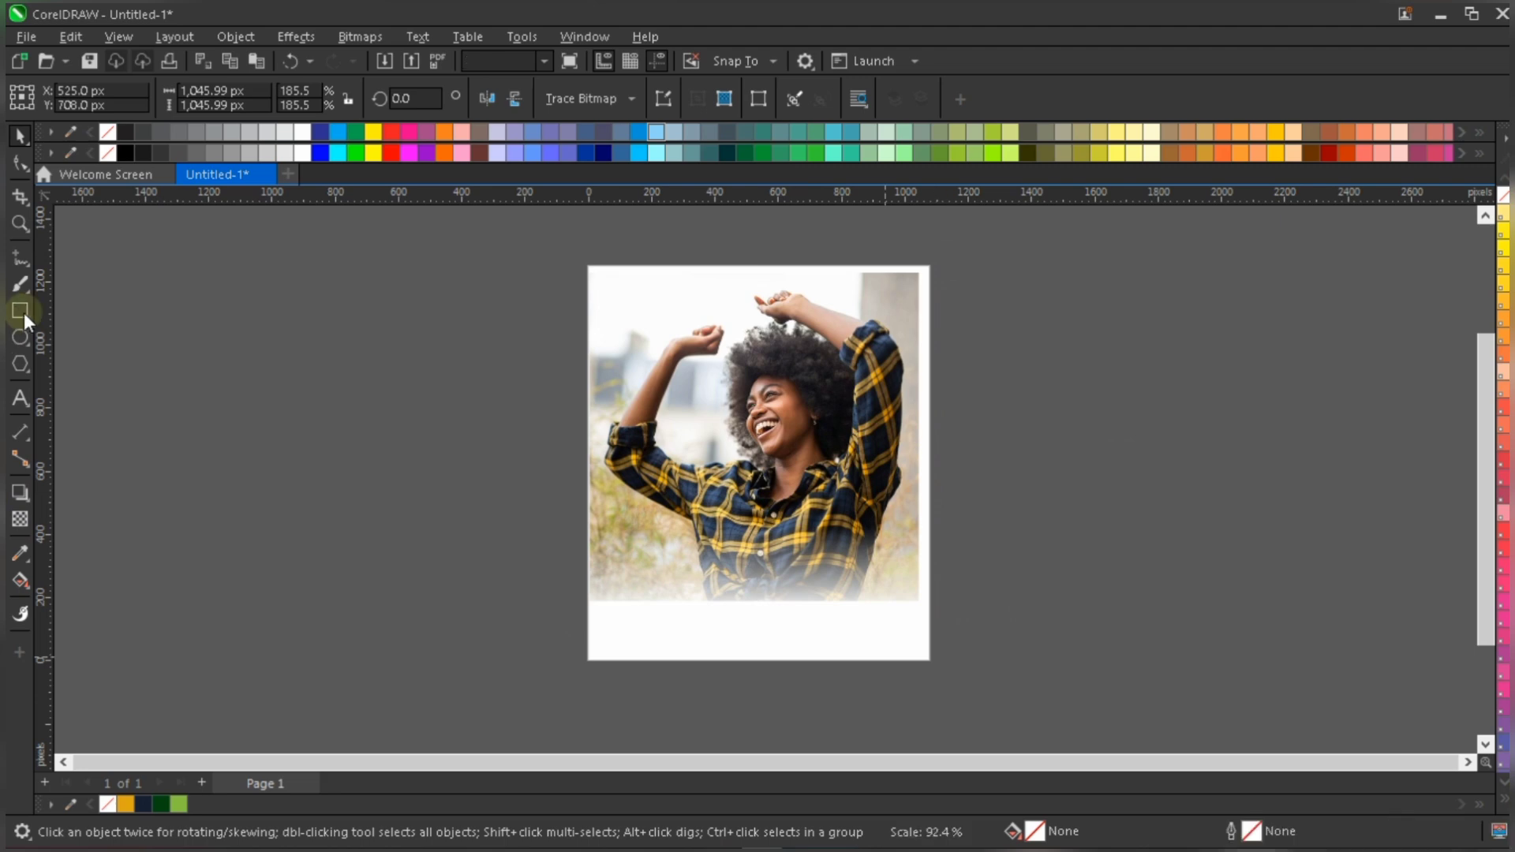
# - Add a page-sized 1,080 by 1,250 px rectangle behind the photo and remove its outline
pyautogui.doubleClick(20, 310)
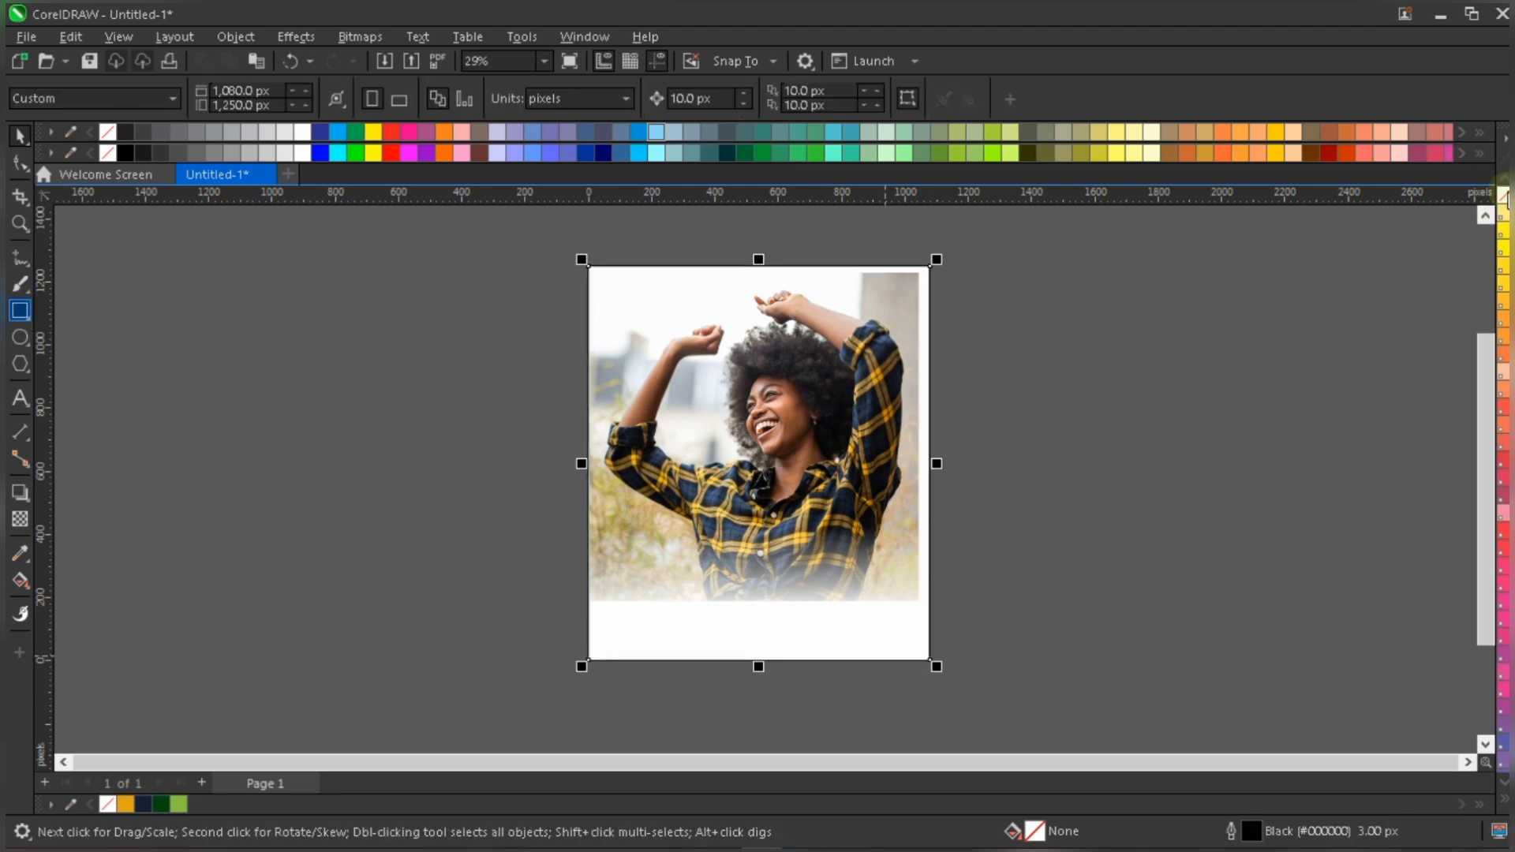
pyautogui.rightClick(108, 803)
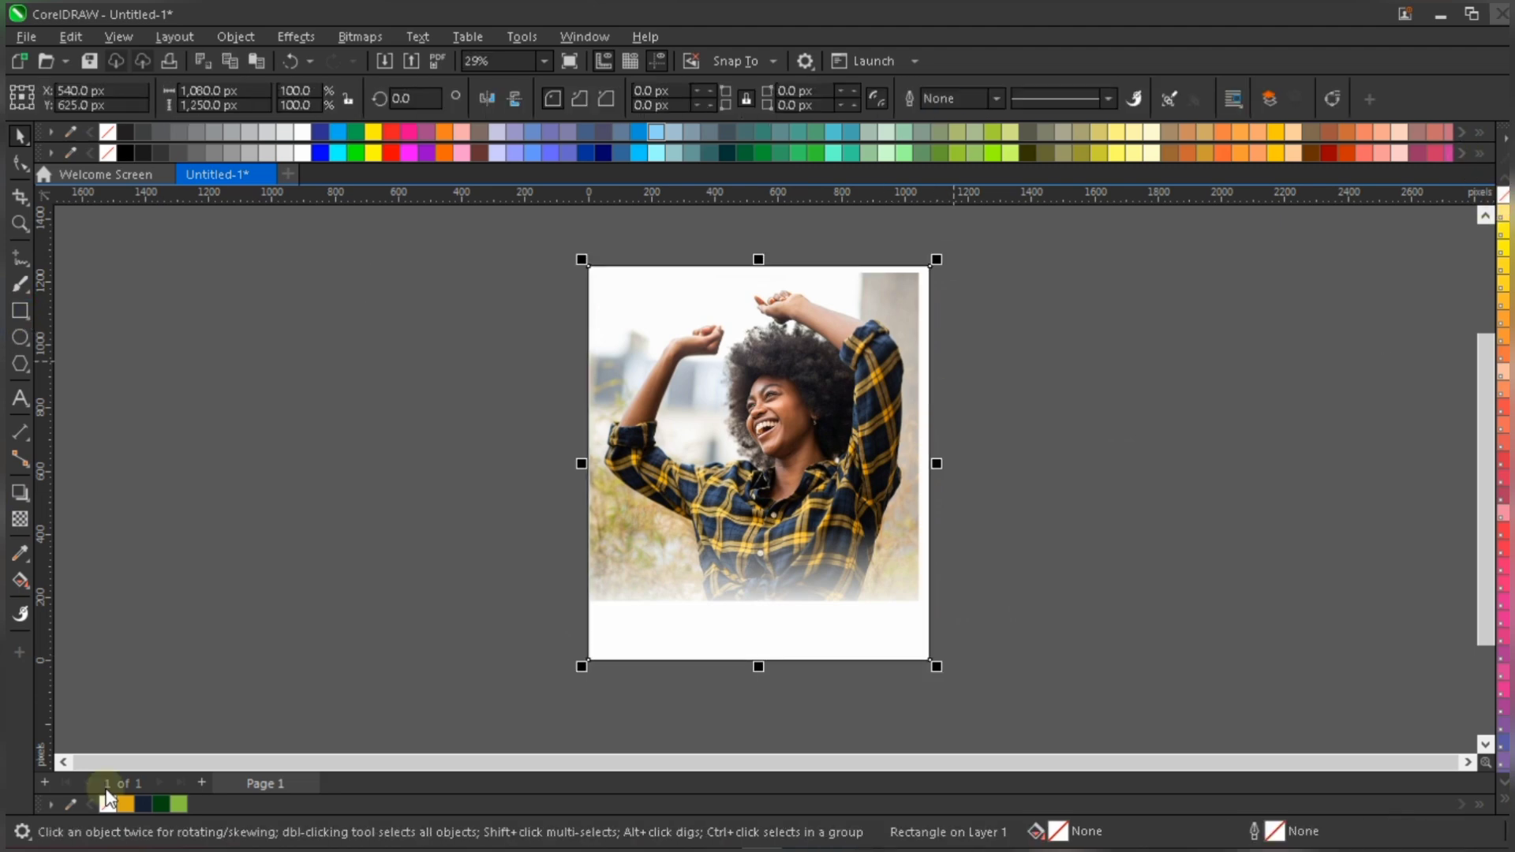
pyautogui.click(1035, 314)
pyautogui.hotkey('ctrl', 'z')
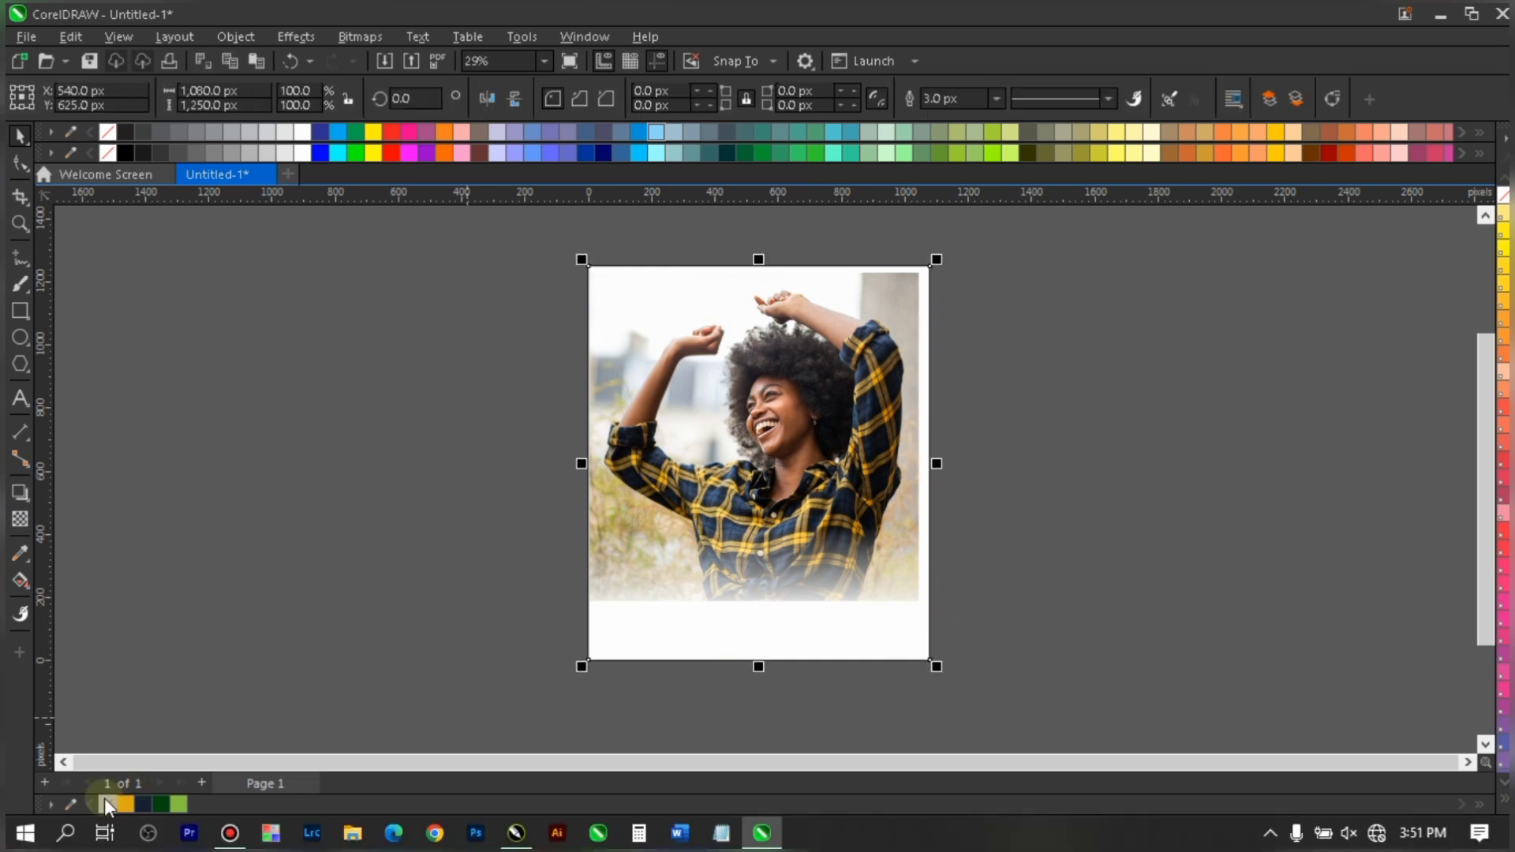
pyautogui.rightClick(110, 807)
pyautogui.click(1133, 546)
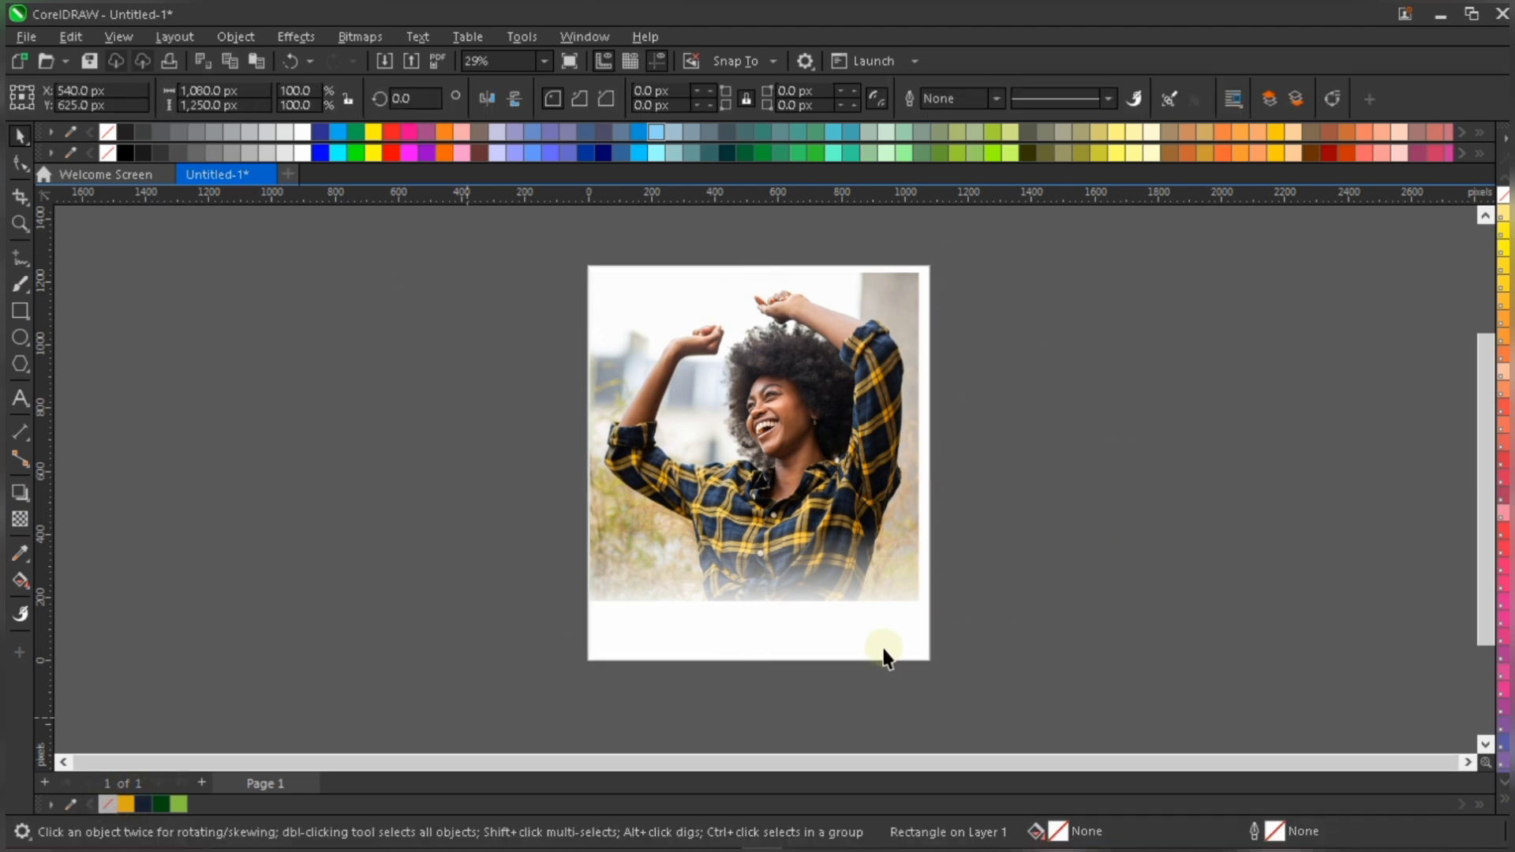
pyautogui.hotkey('ctrl', 'z')
# - Try the sampled dark green, light green and yellow on the background rectangle and settle on the navy #192032 fill
pyautogui.click(168, 805)
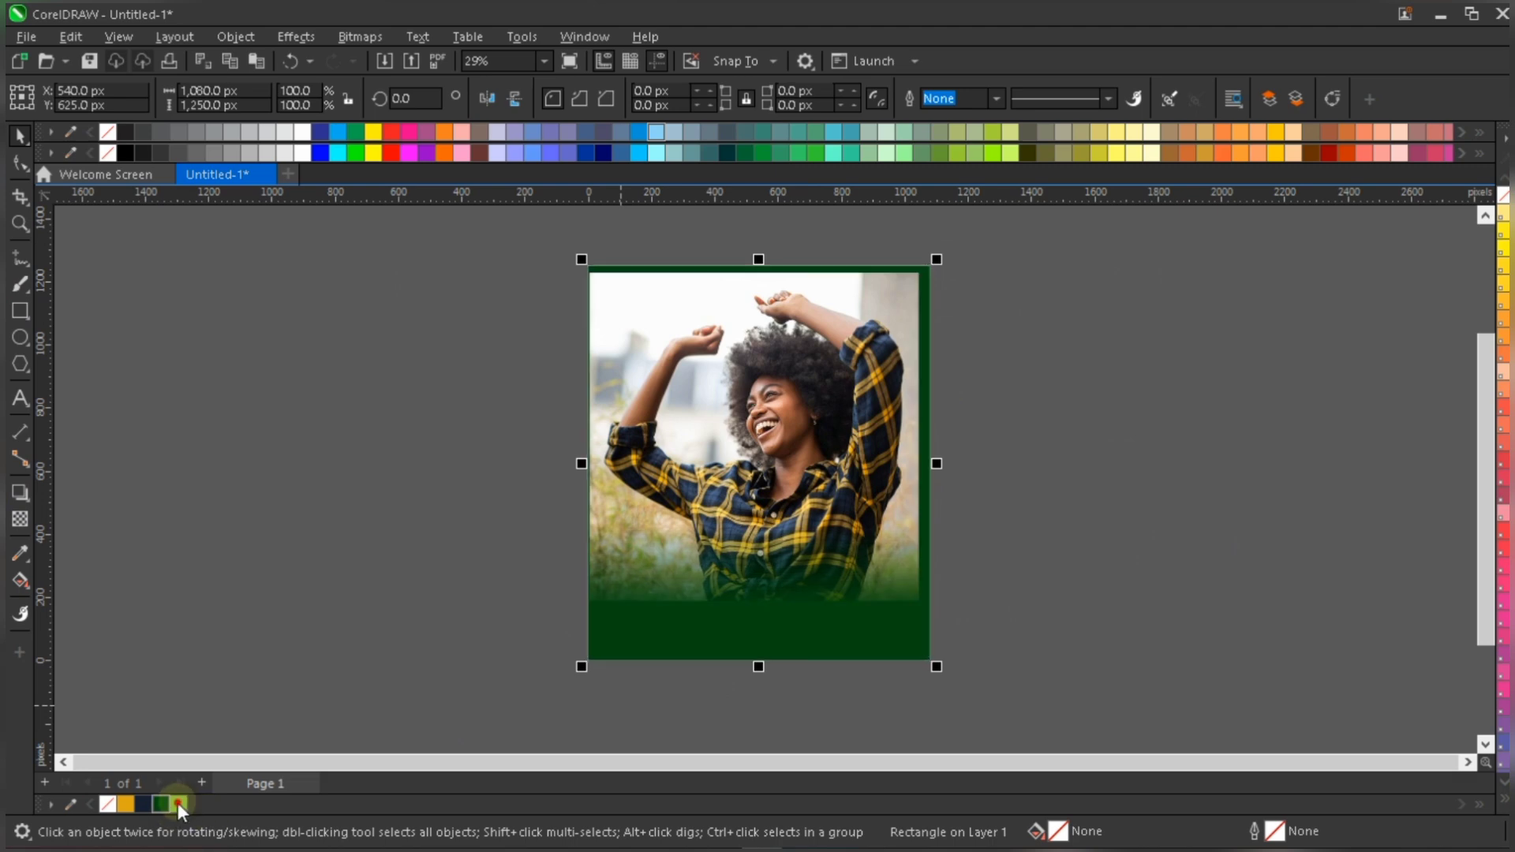
pyautogui.click(178, 805)
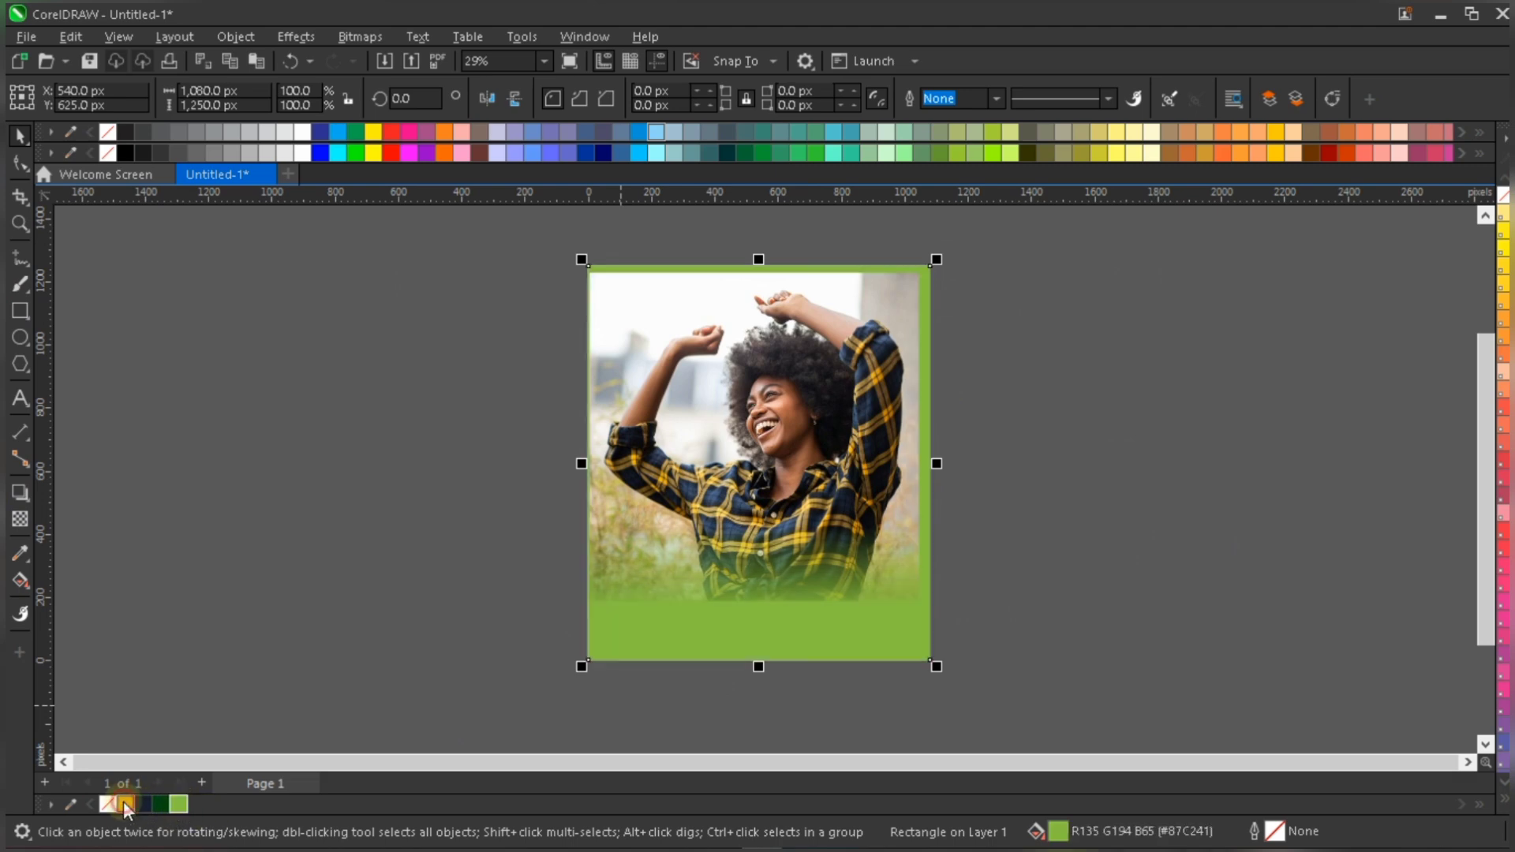
pyautogui.click(125, 805)
pyautogui.click(181, 805)
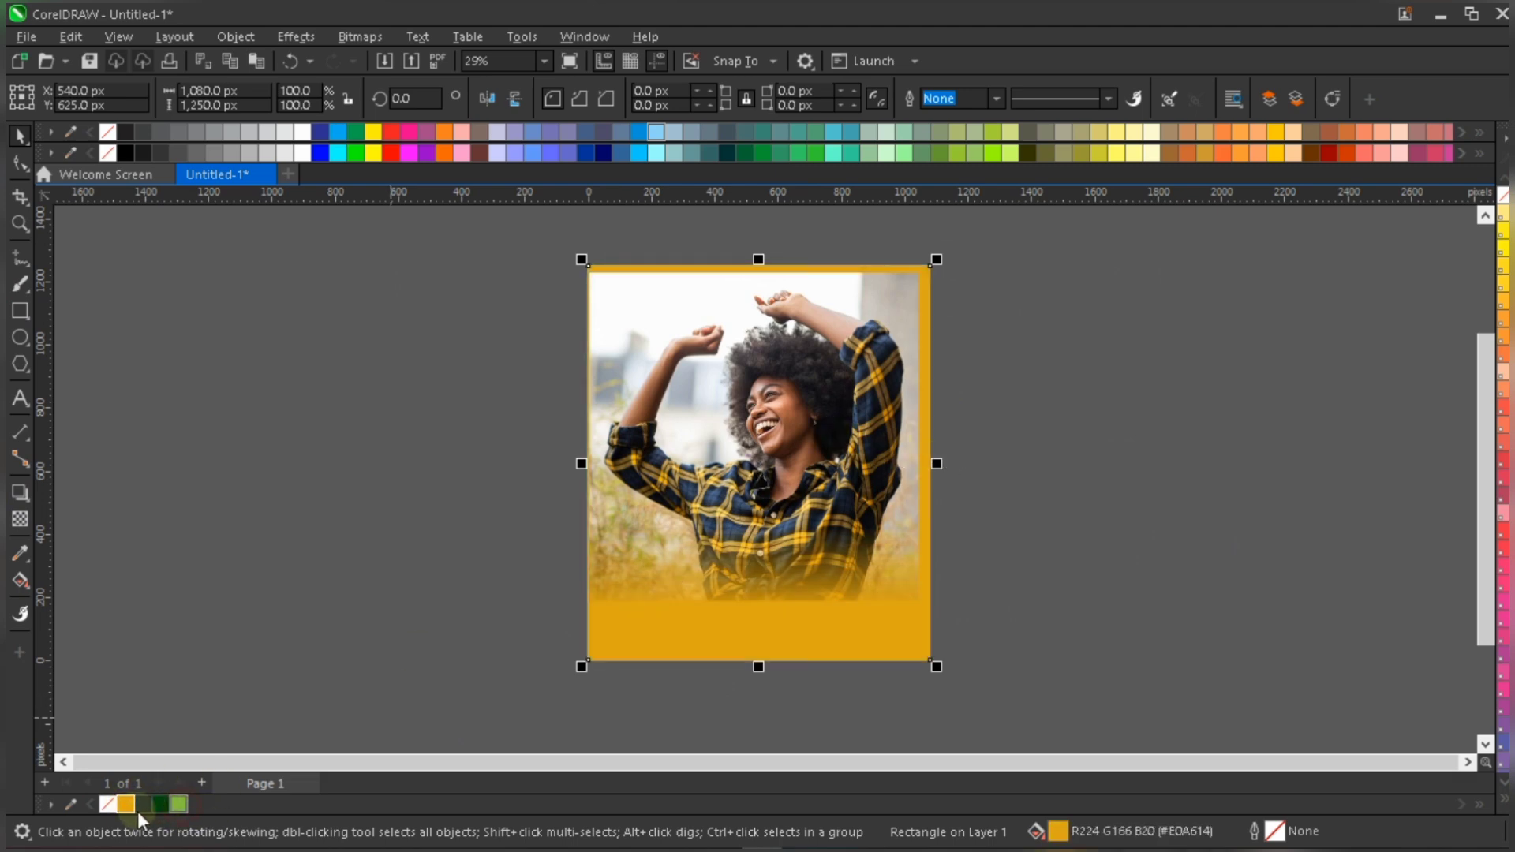
pyautogui.click(144, 804)
# - Raise the start and end points of the photo's transparency so its lower part blends more softly into the navy background
pyautogui.click(781, 414)
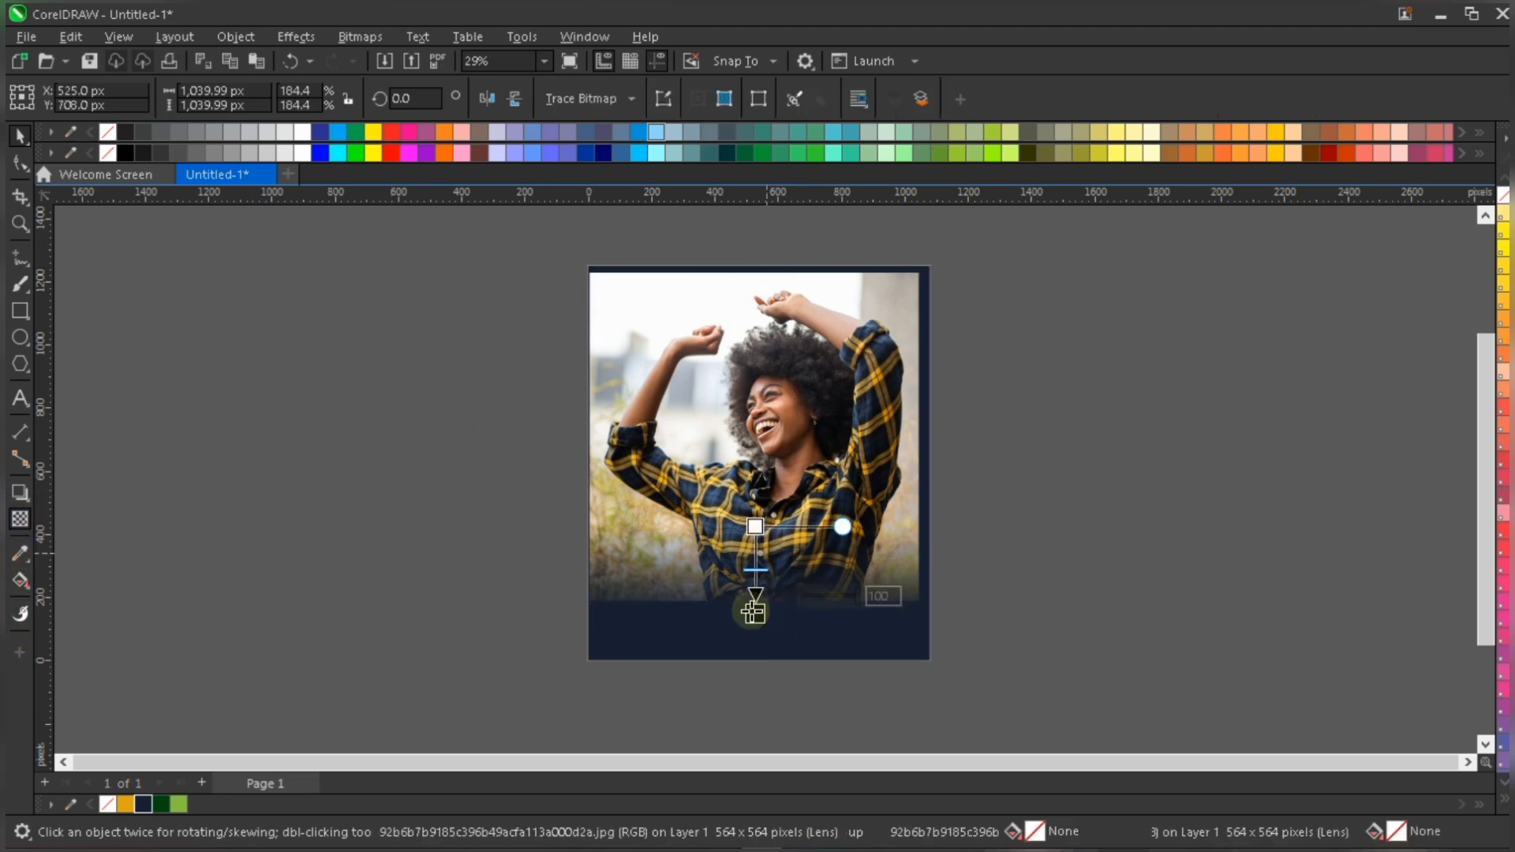
pyautogui.moveTo(755, 614); pyautogui.dragTo(755, 587)
pyautogui.moveTo(755, 528); pyautogui.dragTo(755, 484)
pyautogui.scroll(1, 870, 527)
pyautogui.scroll(1, 870, 528)
pyautogui.press('space')
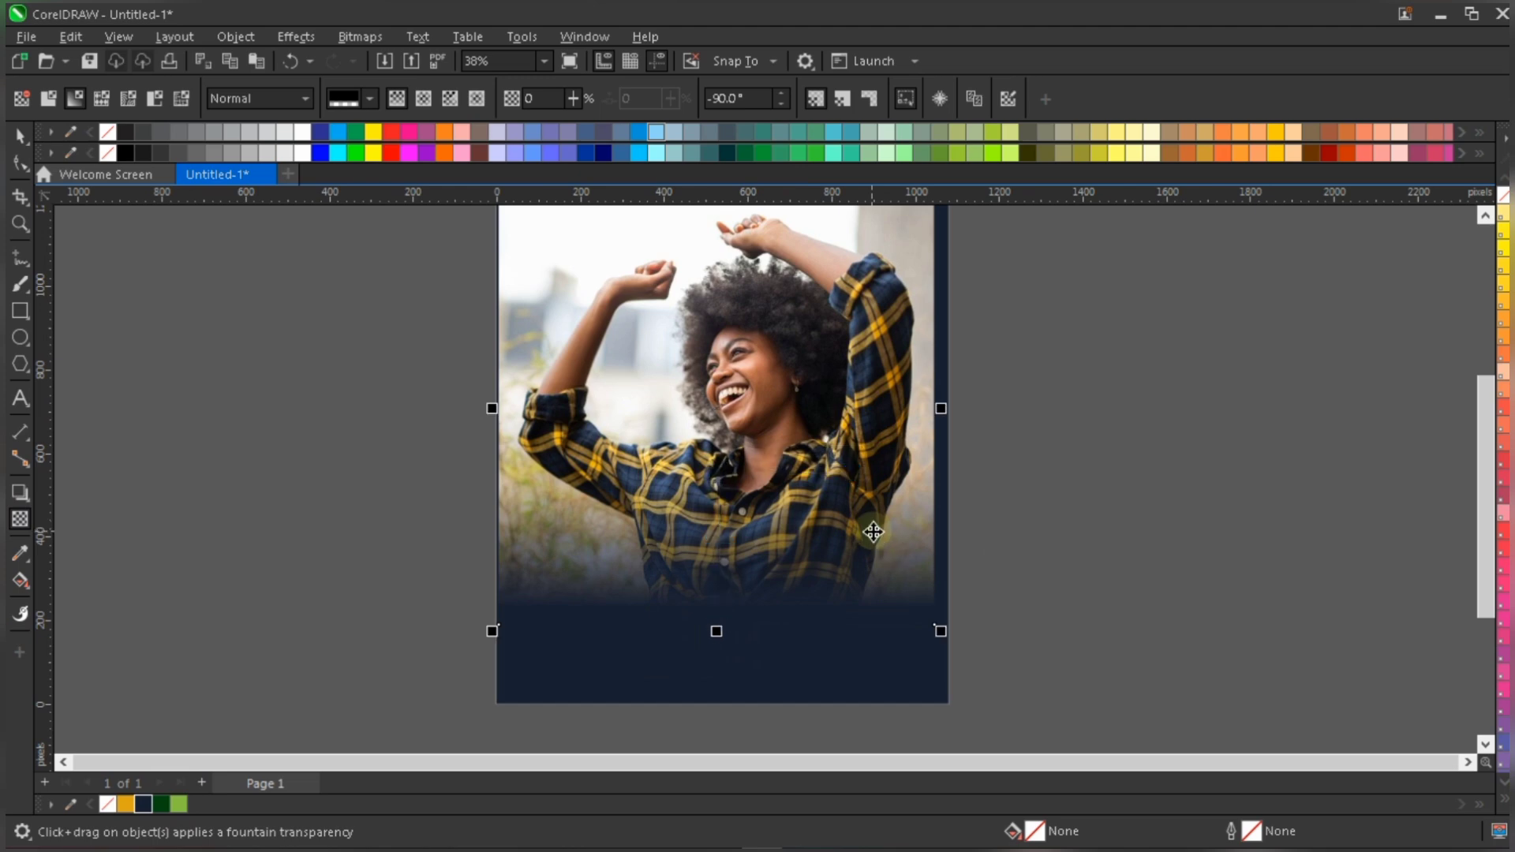
# - Center the photo on the page and raise it toward the page's upper edge
pyautogui.press('p')
pyautogui.moveTo(842, 398); pyautogui.dragTo(838, 370)
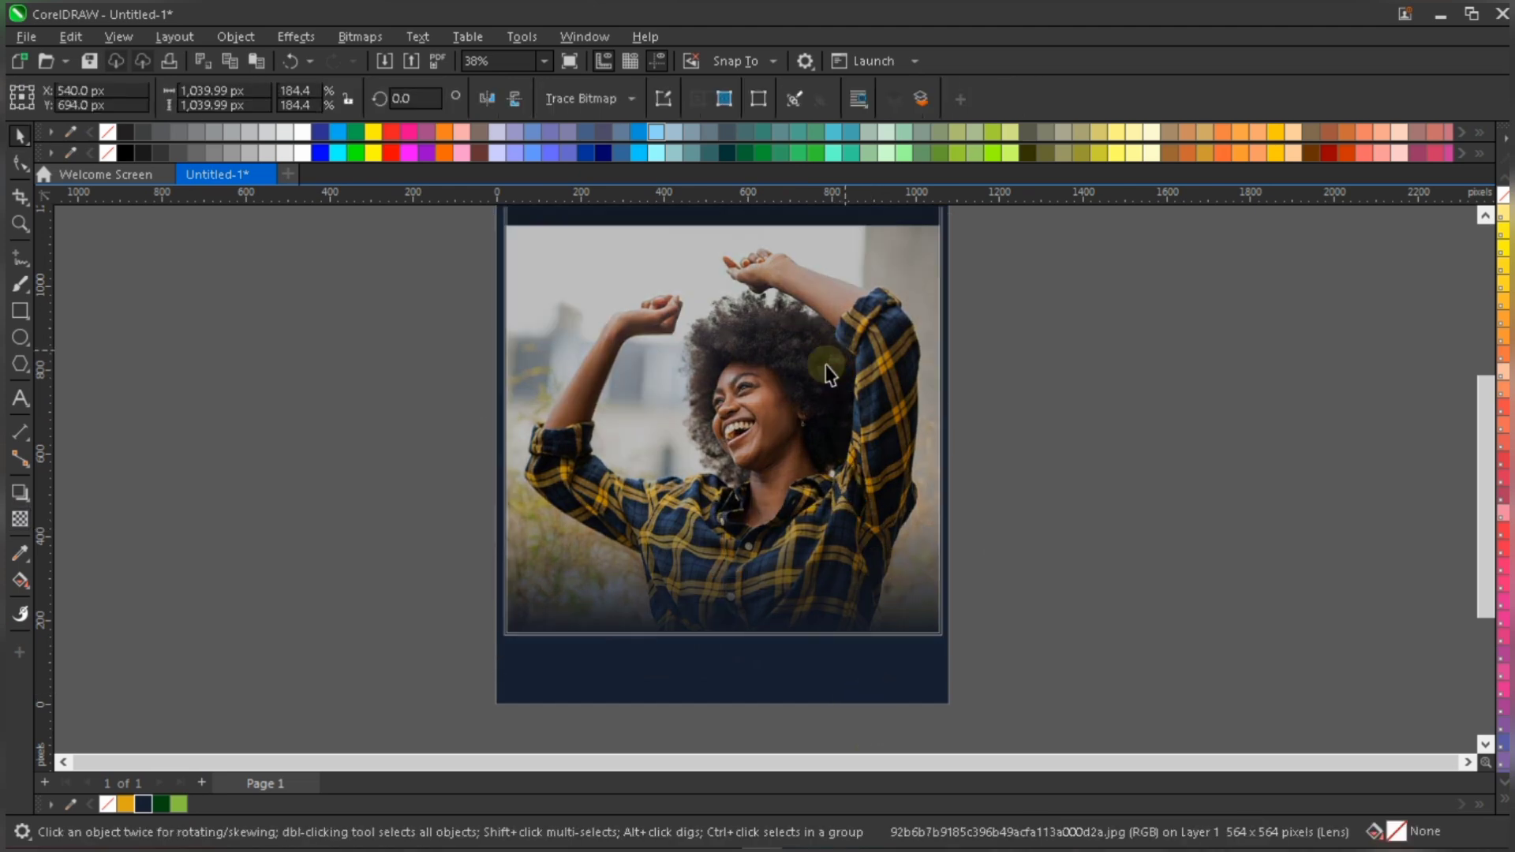
pyautogui.scroll(-1, 801, 406)
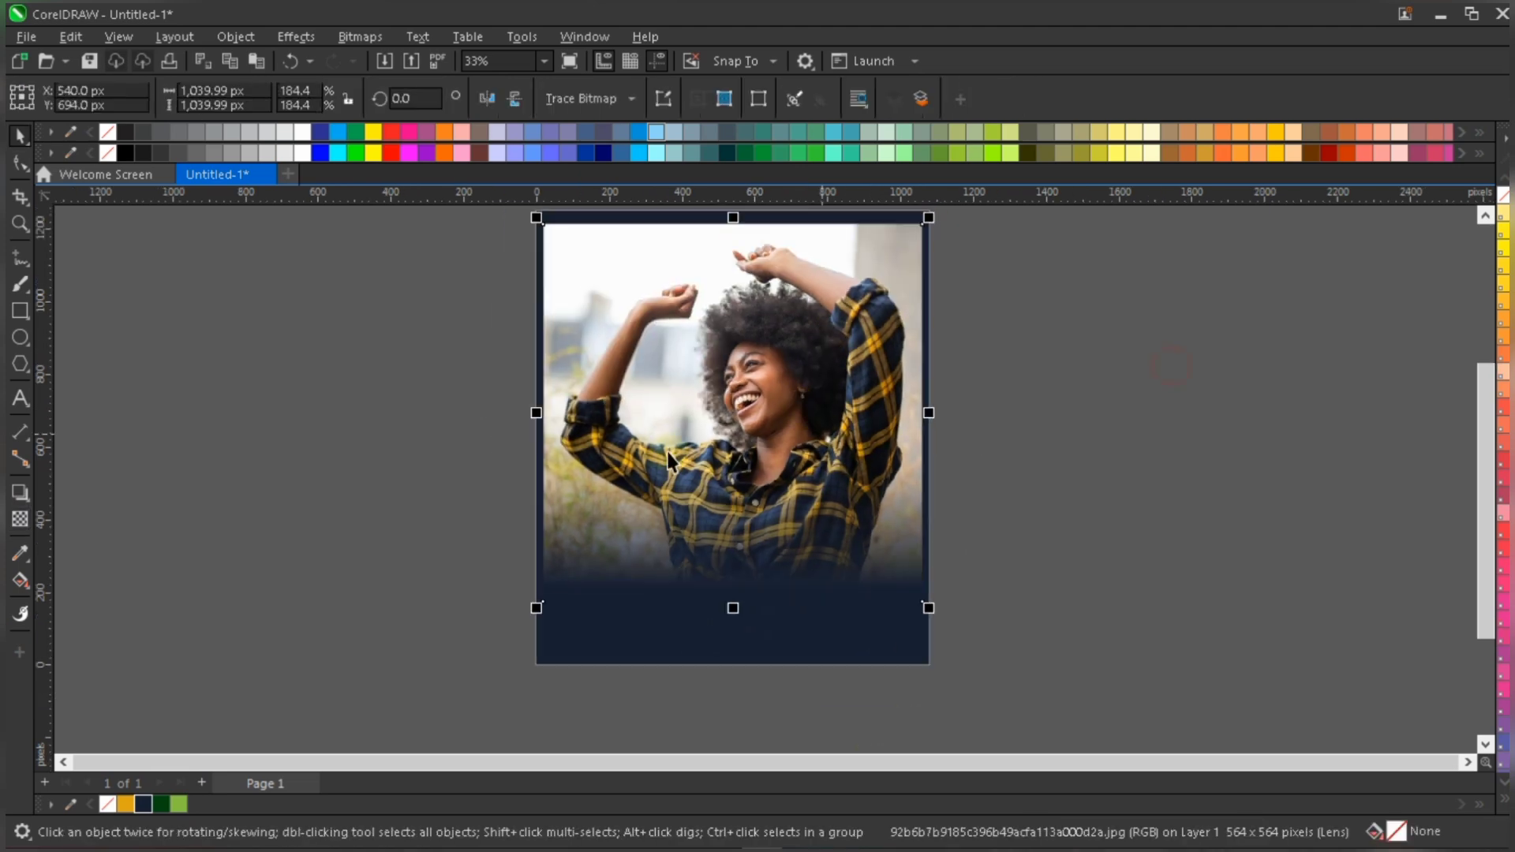
pyautogui.click(1000, 435)
# - Shift the faded photo left and slightly down so it partly overhangs the left edge of the navy background
pyautogui.click(609, 338)
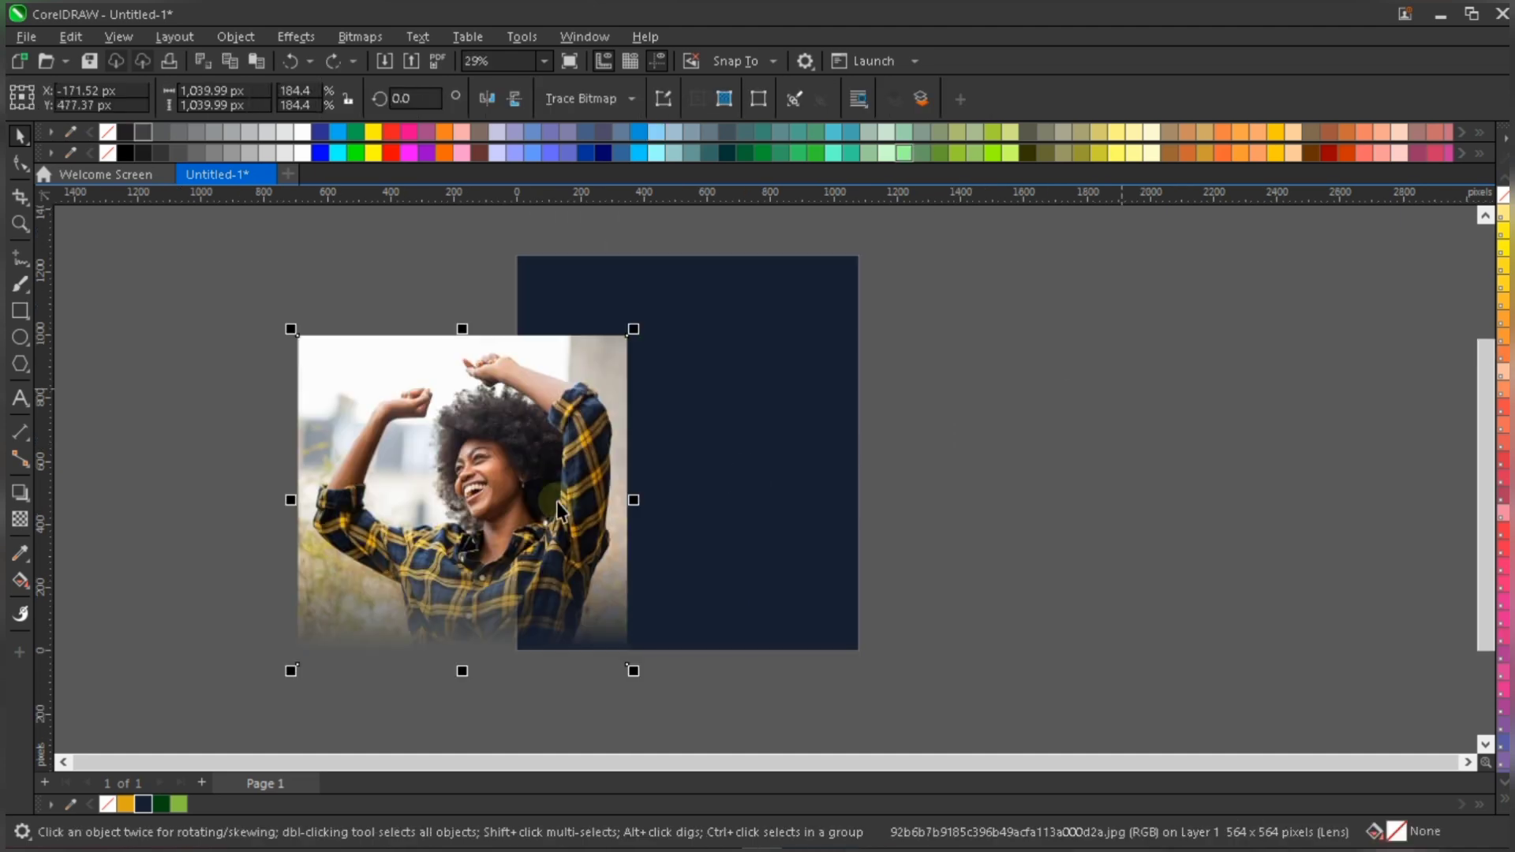
pyautogui.moveTo(432, 473); pyautogui.dragTo(512, 412)
pyautogui.scroll(1, 413, 399)
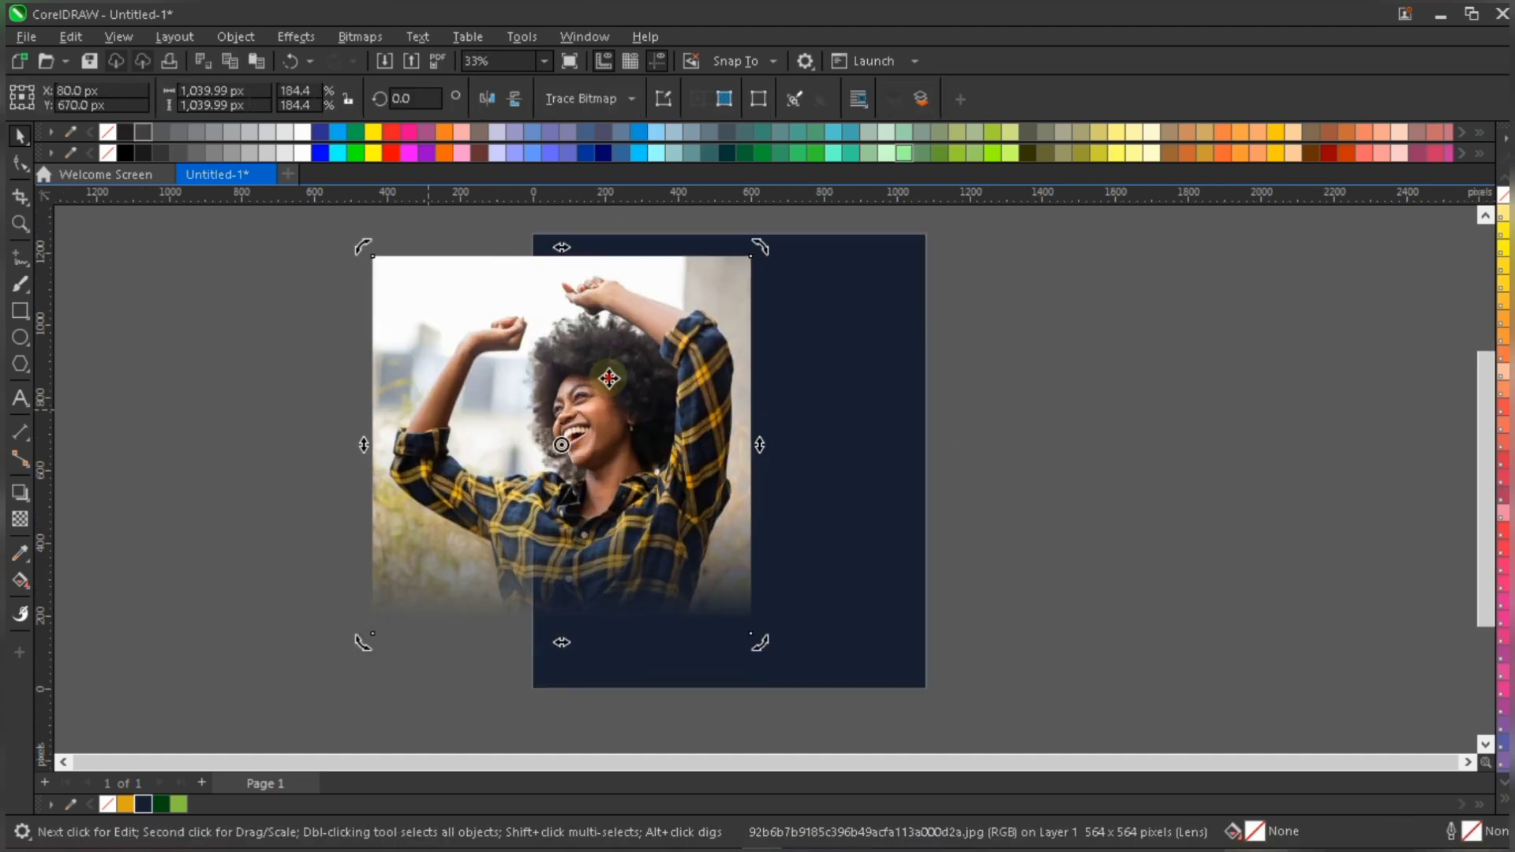
pyautogui.click(667, 375)
pyautogui.moveTo(673, 365); pyautogui.dragTo(543, 375)
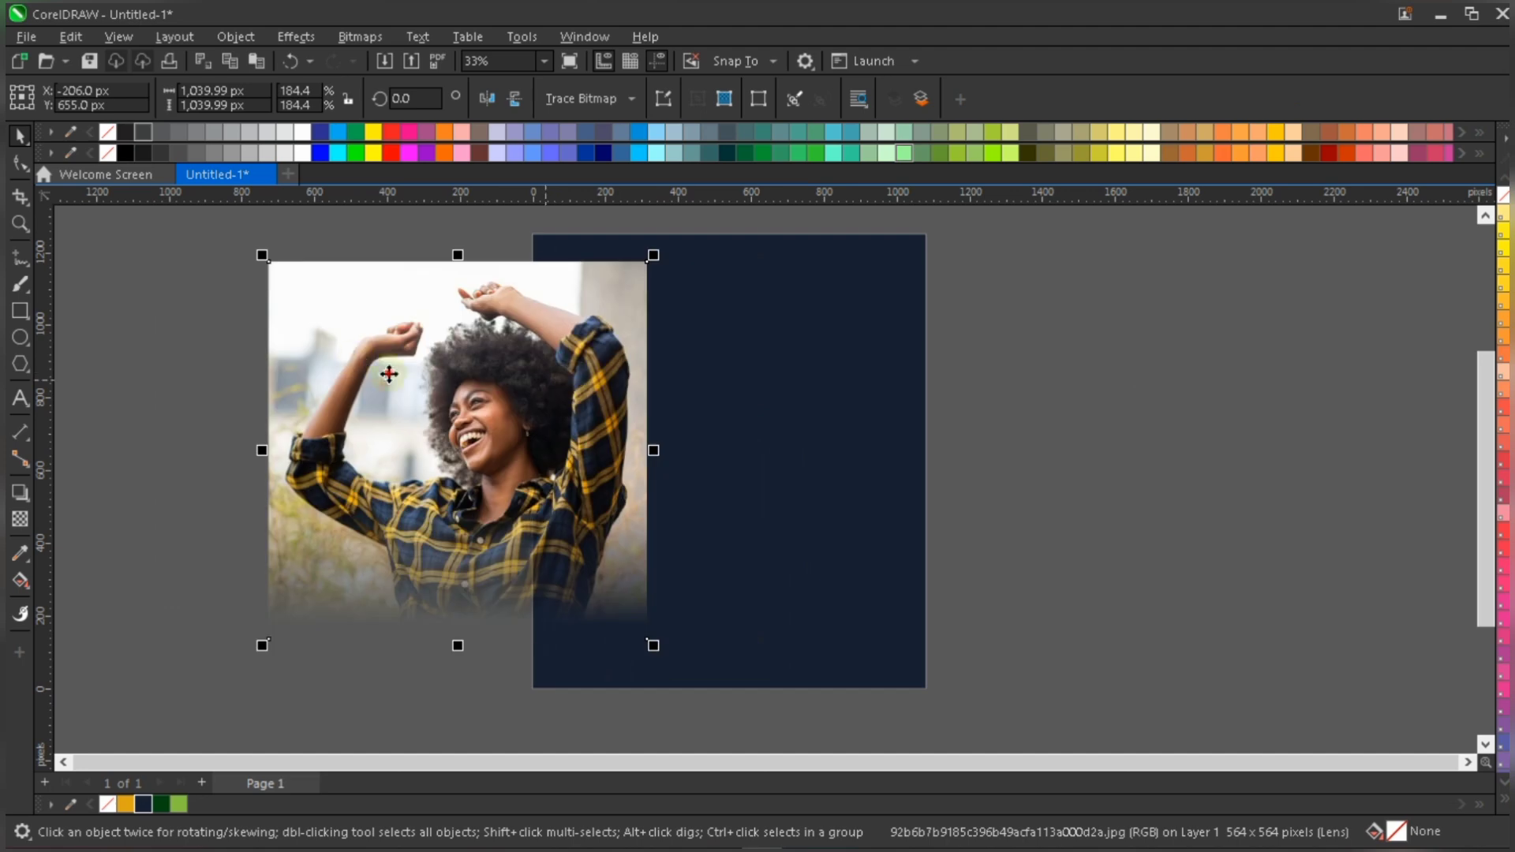
pyautogui.moveTo(451, 380); pyautogui.dragTo(545, 397)
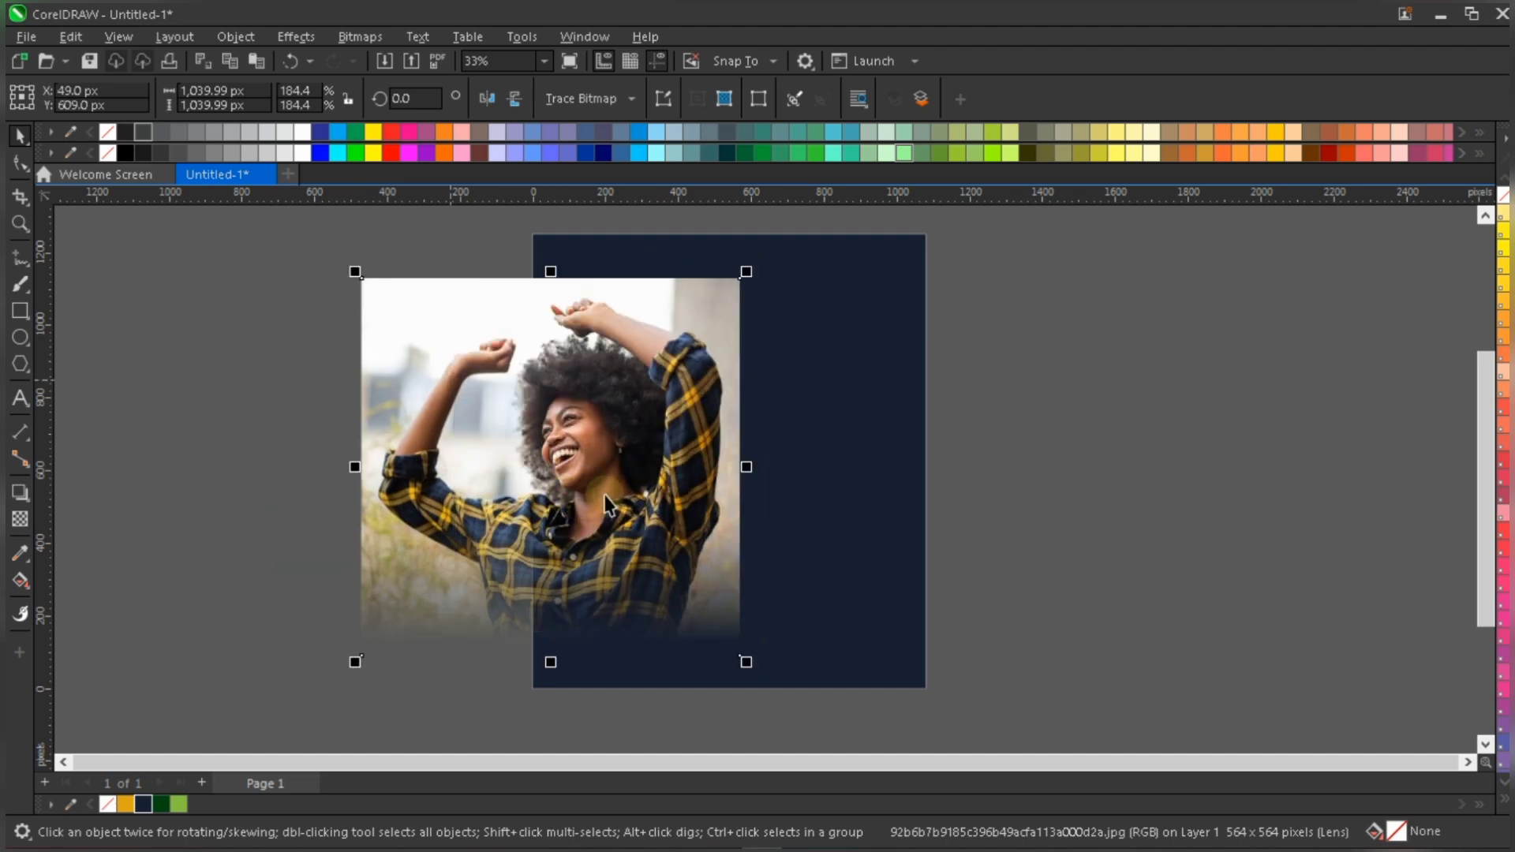
pyautogui.scroll(1, 606, 493)
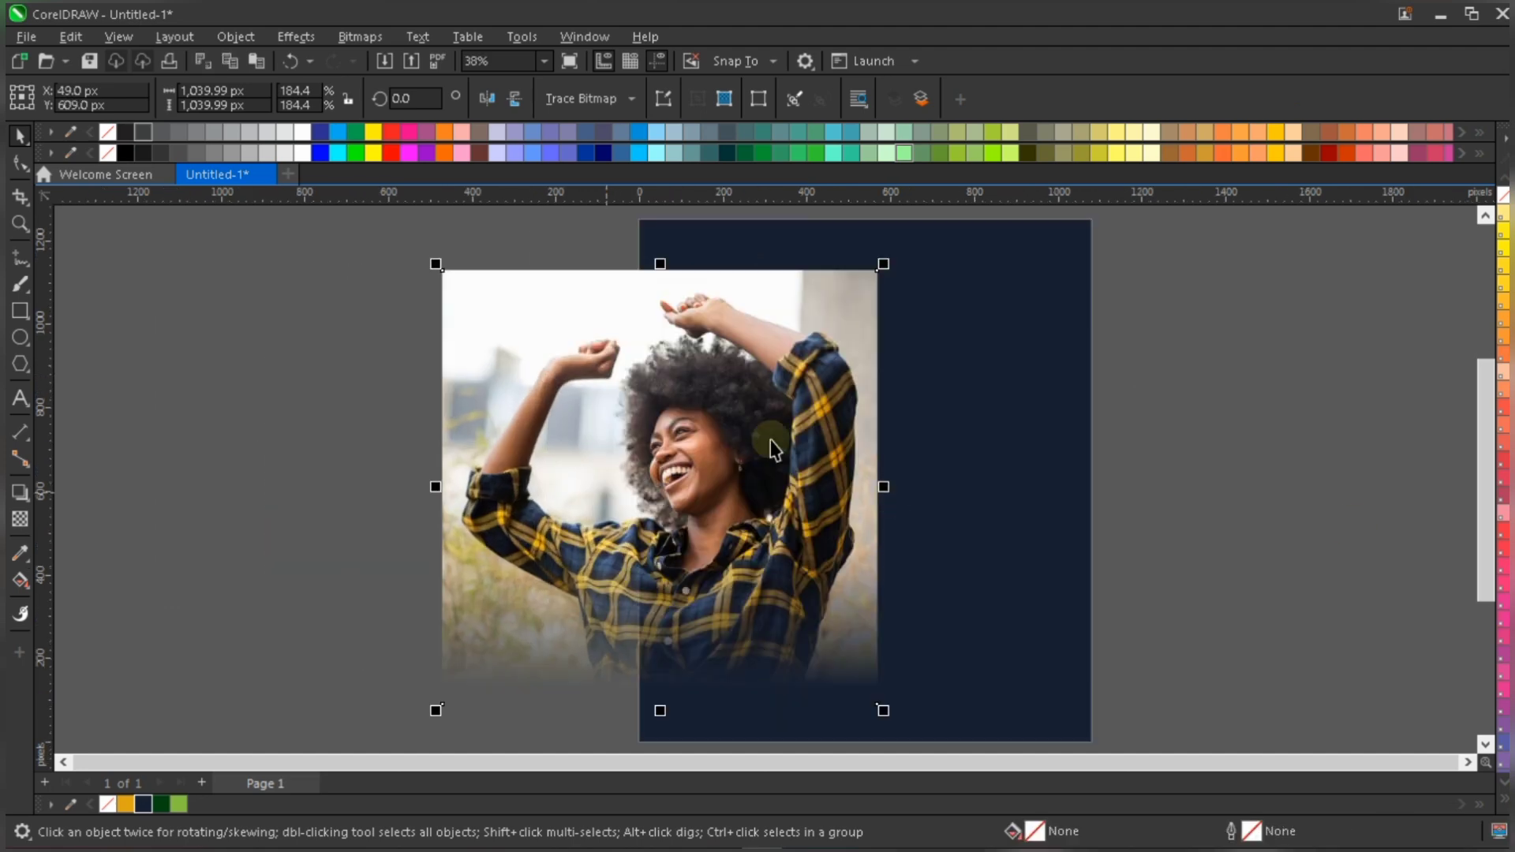